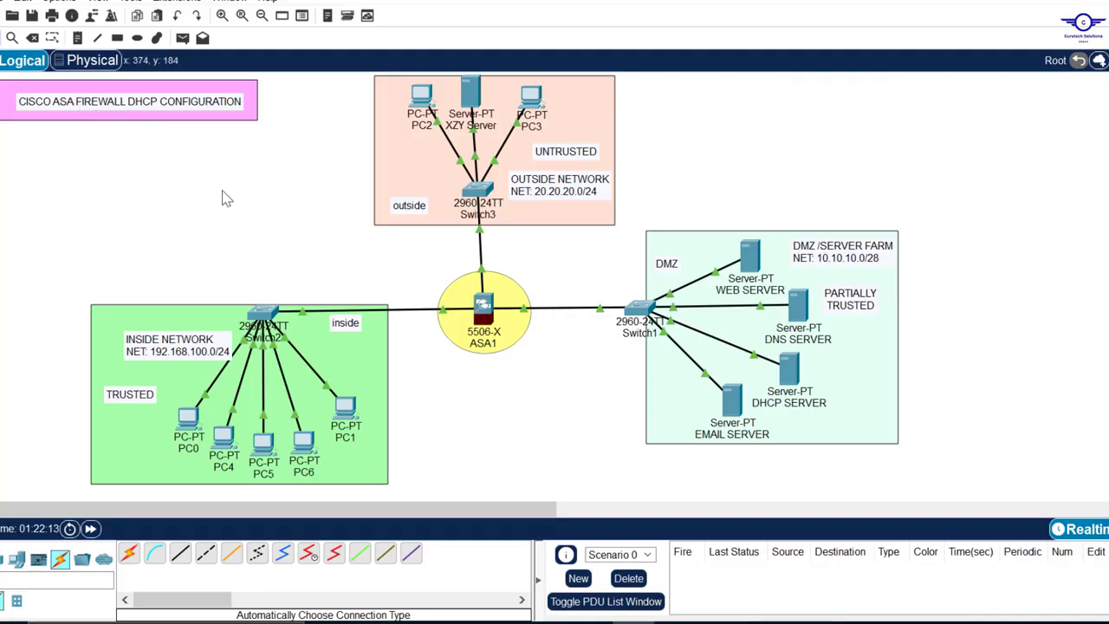
Examine the firewall and the inside, outside and DMZ network zones in the topology.
left_click_drag(425, 253, 537, 390)
left_click_drag(60, 279, 399, 500)
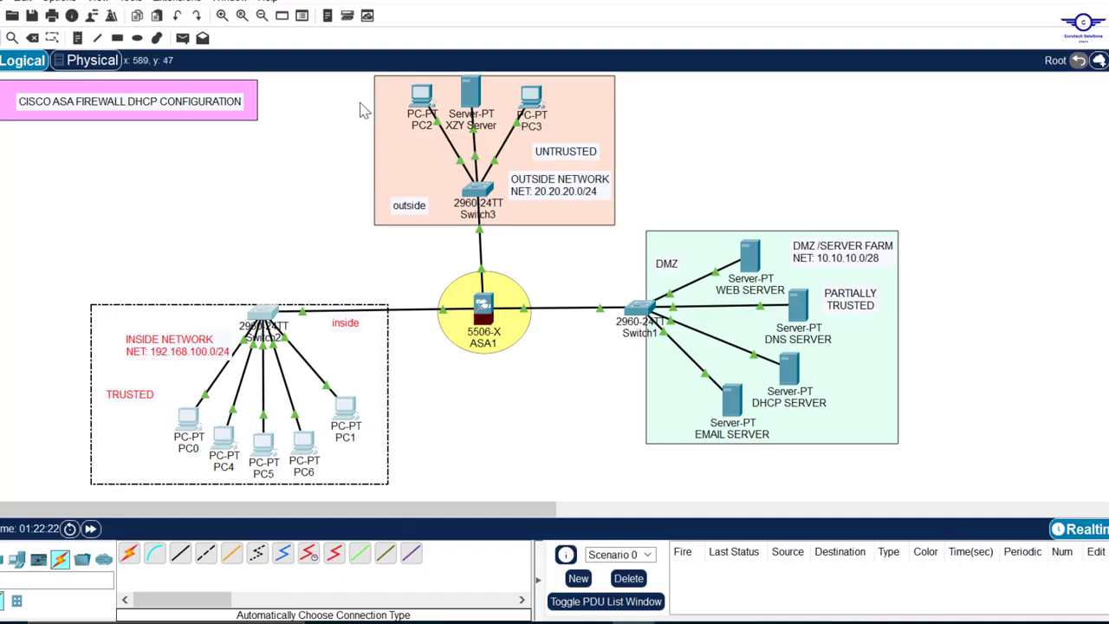
left_click_drag(339, 82, 620, 234)
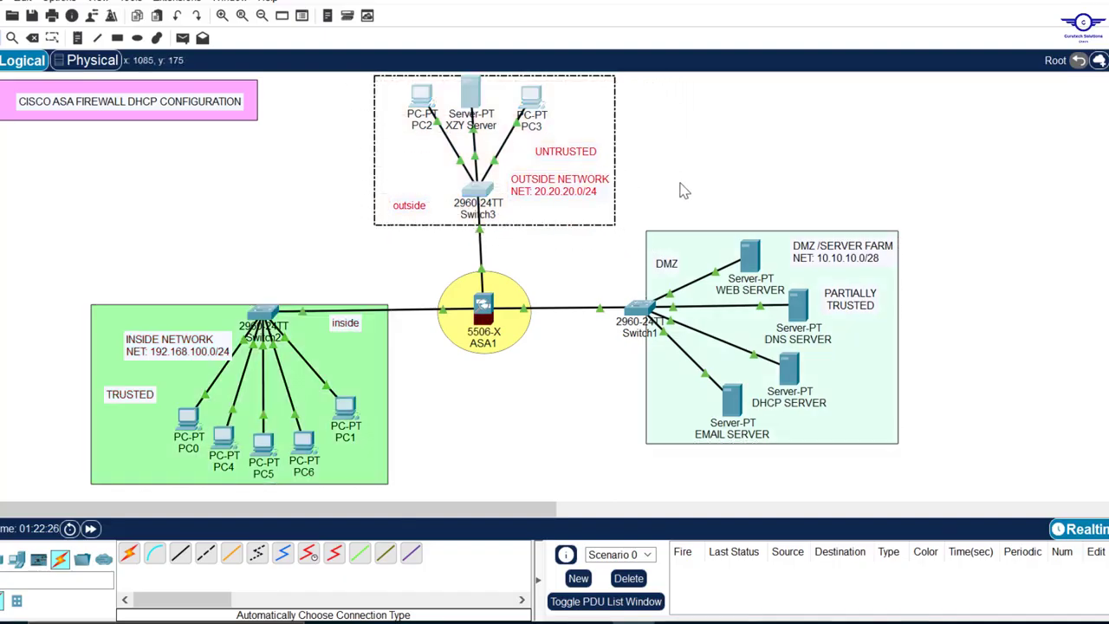
left_click_drag(662, 177, 938, 464)
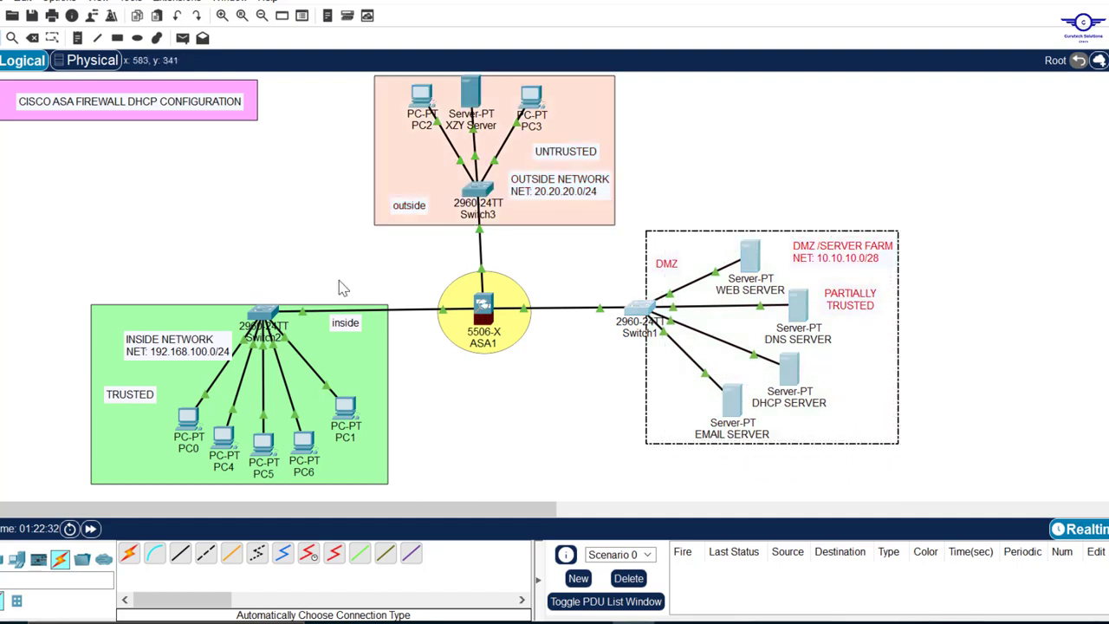
left_click(501, 438)
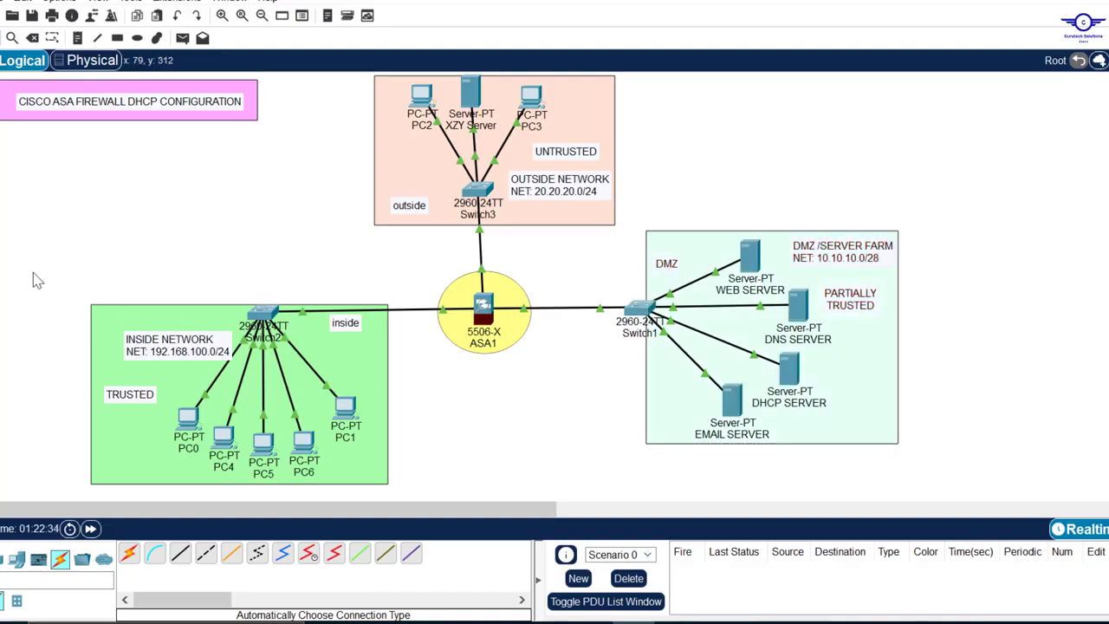
left_click_drag(33, 272, 401, 498)
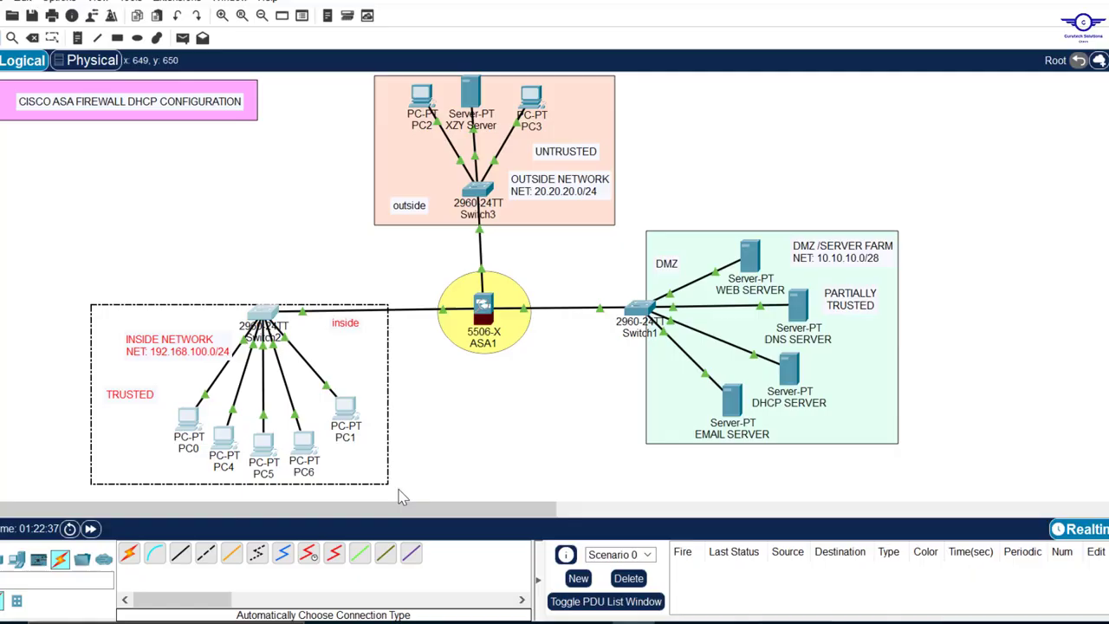
left_click(524, 438)
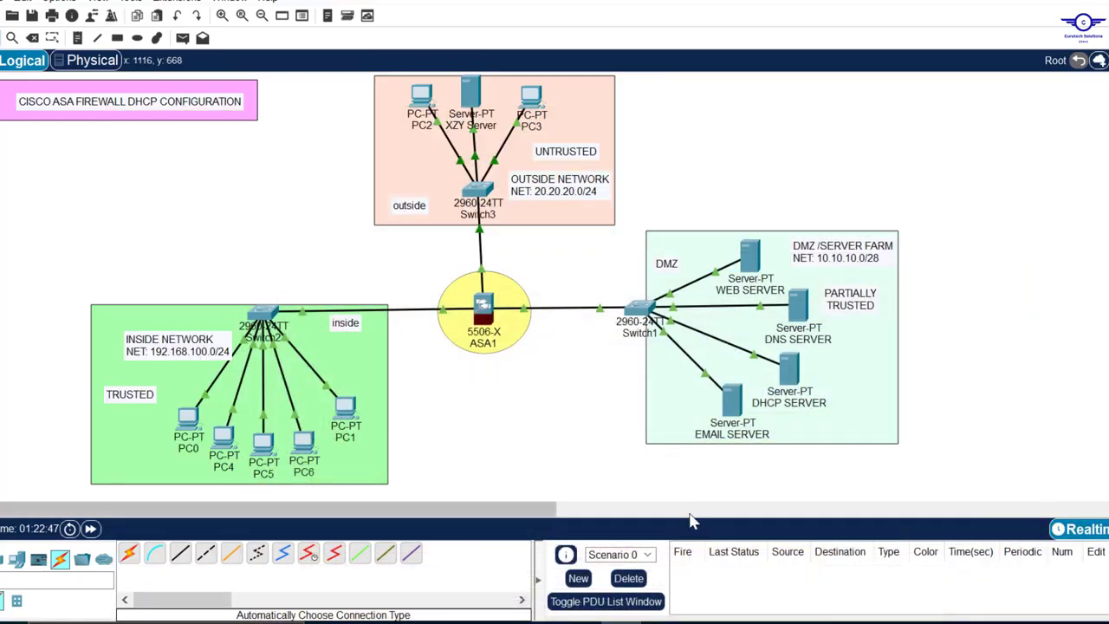
Switch to config-guide.txt in Notepad, review the DHCP configuration steps, and return to the topology.
key("alt+Tab")
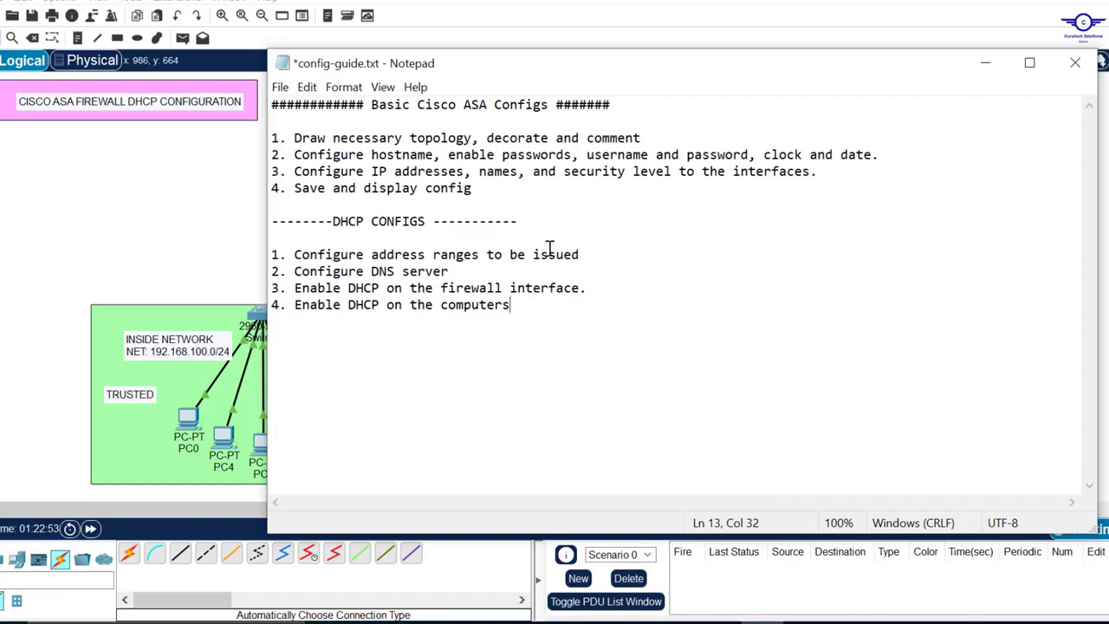
left_click(580, 254)
left_click_drag(480, 254, 299, 250)
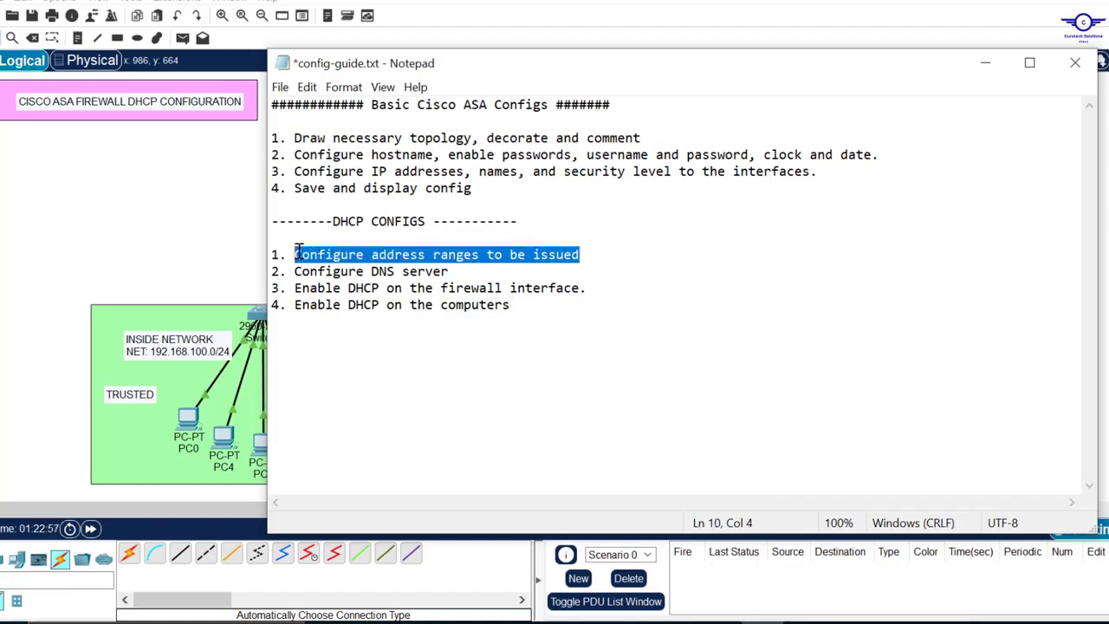
left_click(988, 66)
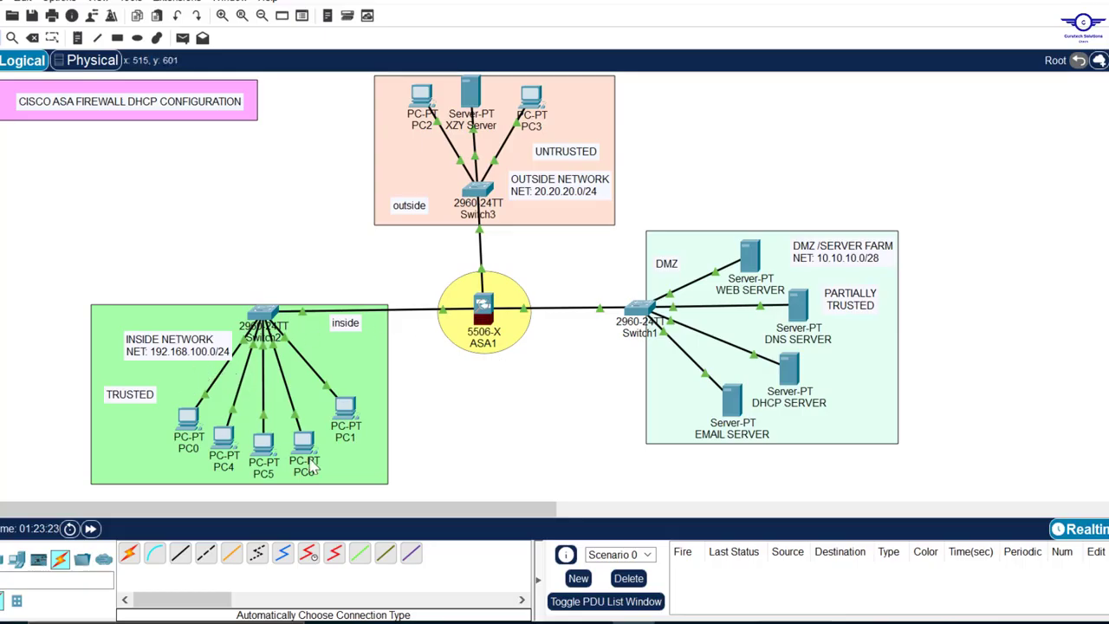
Open the command line of the ASA1 firewall, review its interface configuration, and bring up a fresh prompt.
left_click(484, 314)
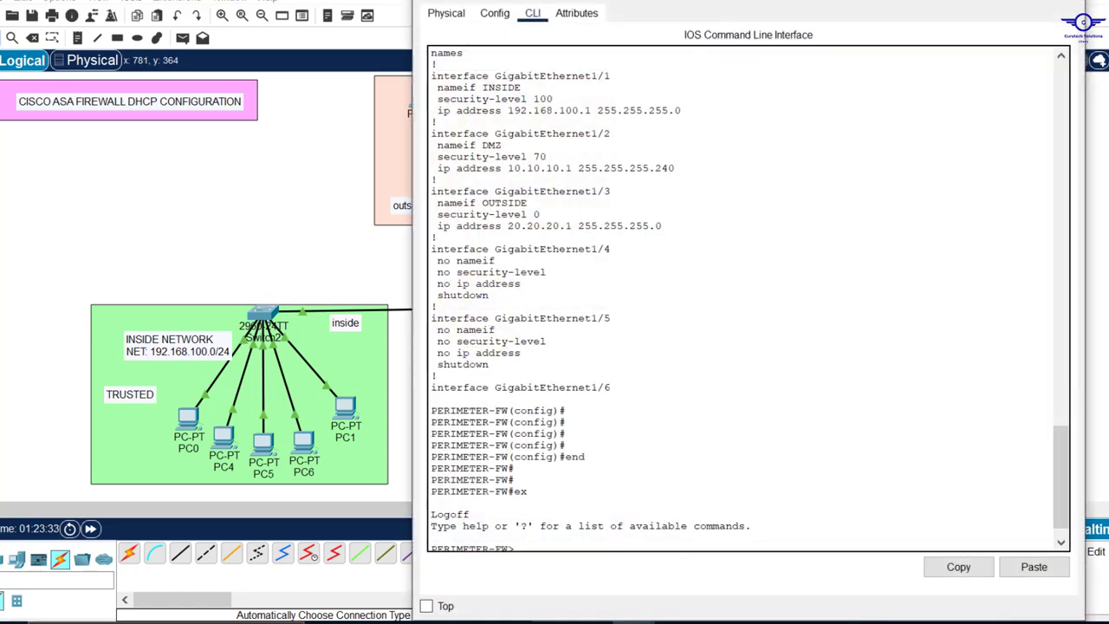
left_click_drag(797, 0, 797, 156)
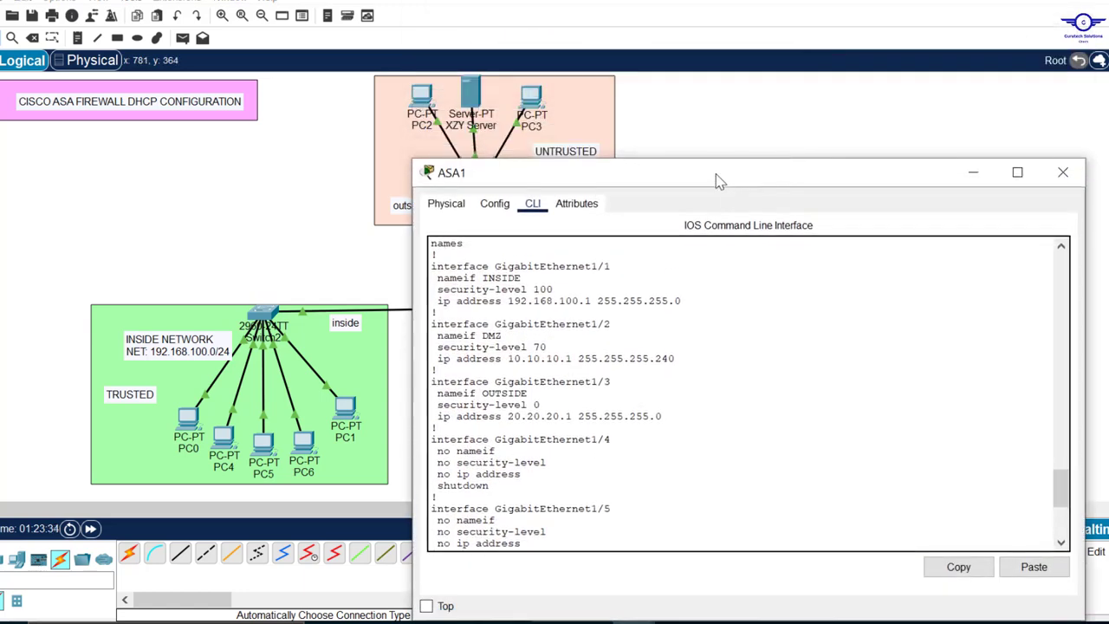
left_click_drag(717, 180, 815, 145)
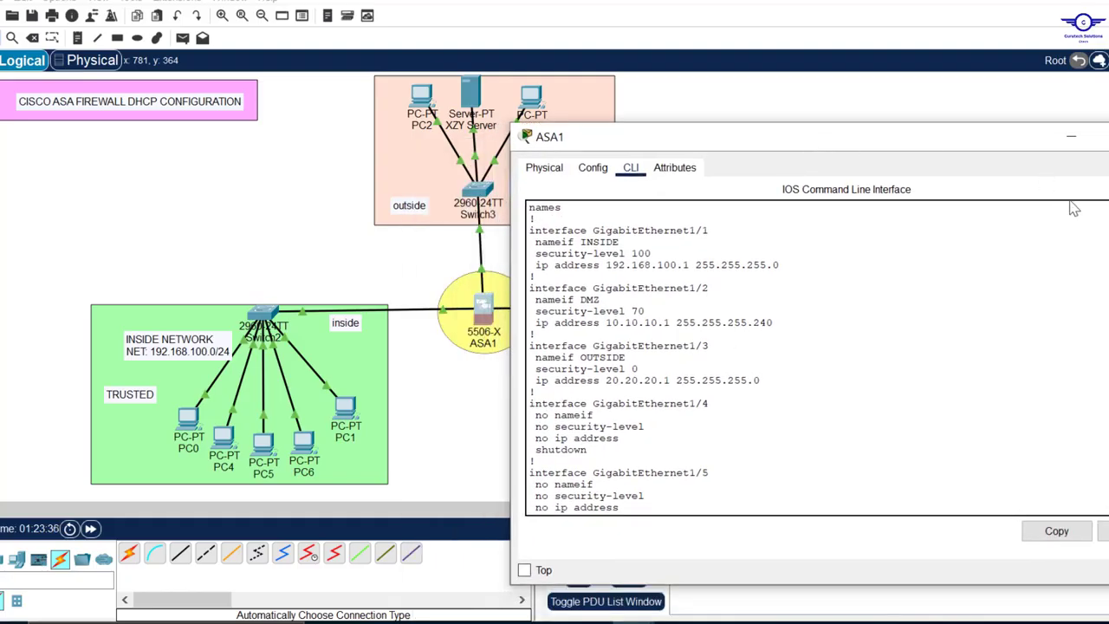
mouse_move(1108, 170)
left_mouse_down()
mouse_move(1086, 171)
mouse_move(1099, 170)
left_mouse_up()
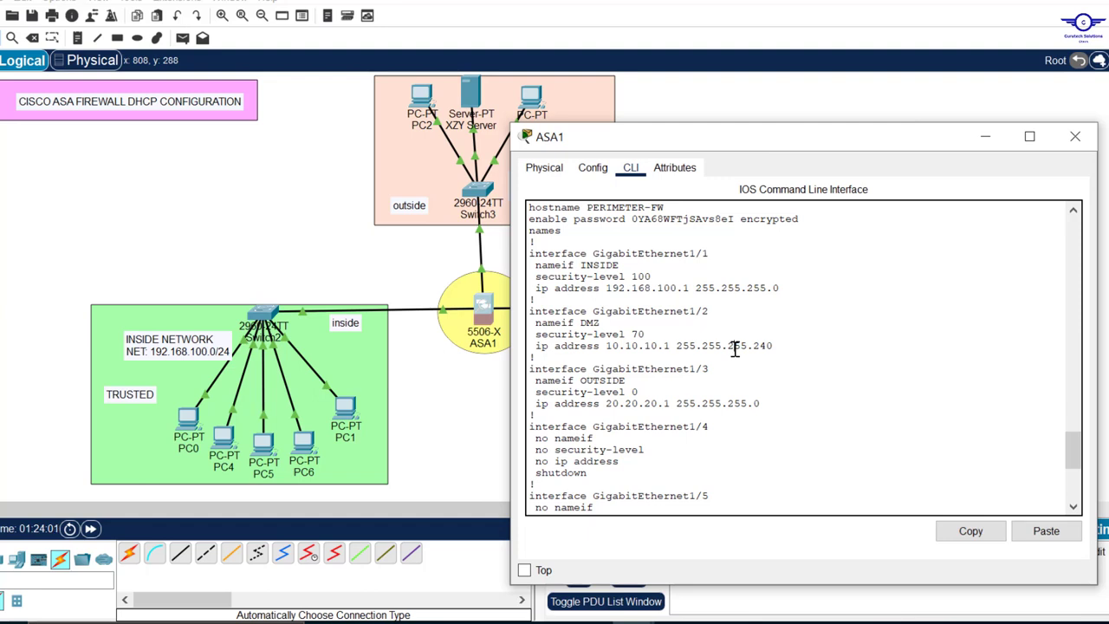
left_click(770, 409)
key("Return")
key("Return")
key("Return")
key("Return")
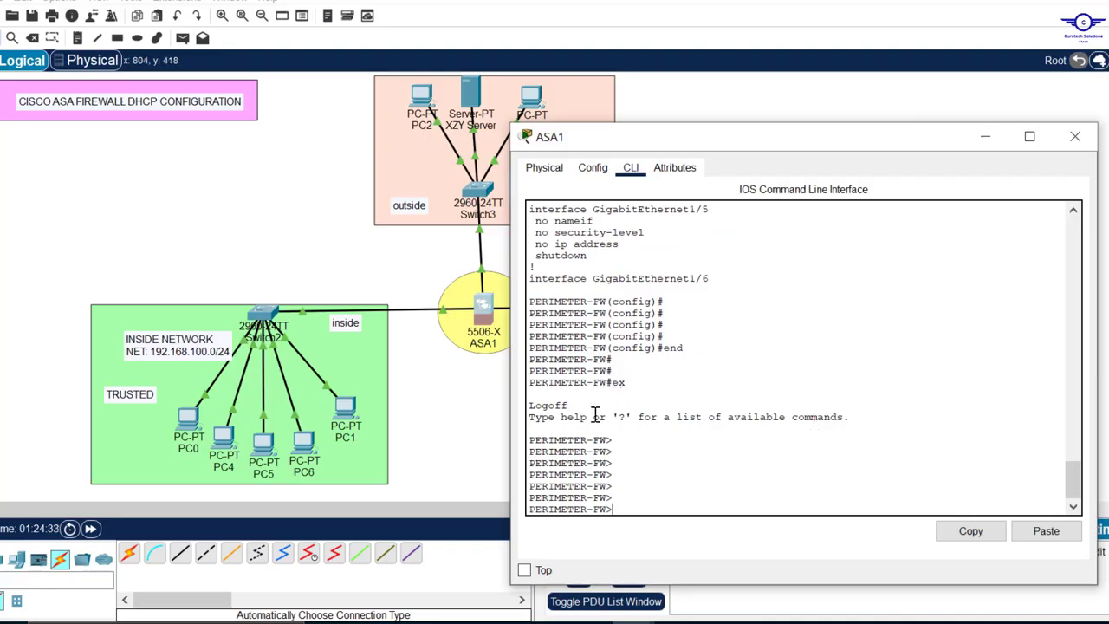
Enter privileged mode on the firewall with the en command and the enable password.
left_click_drag(612, 440, 520, 445)
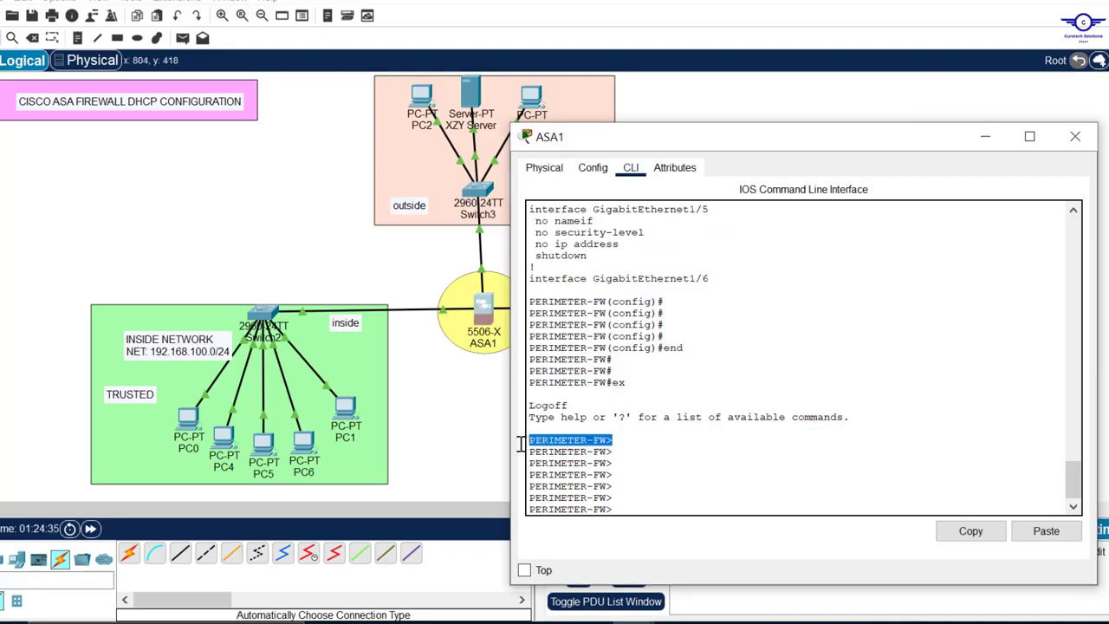
left_click(645, 457)
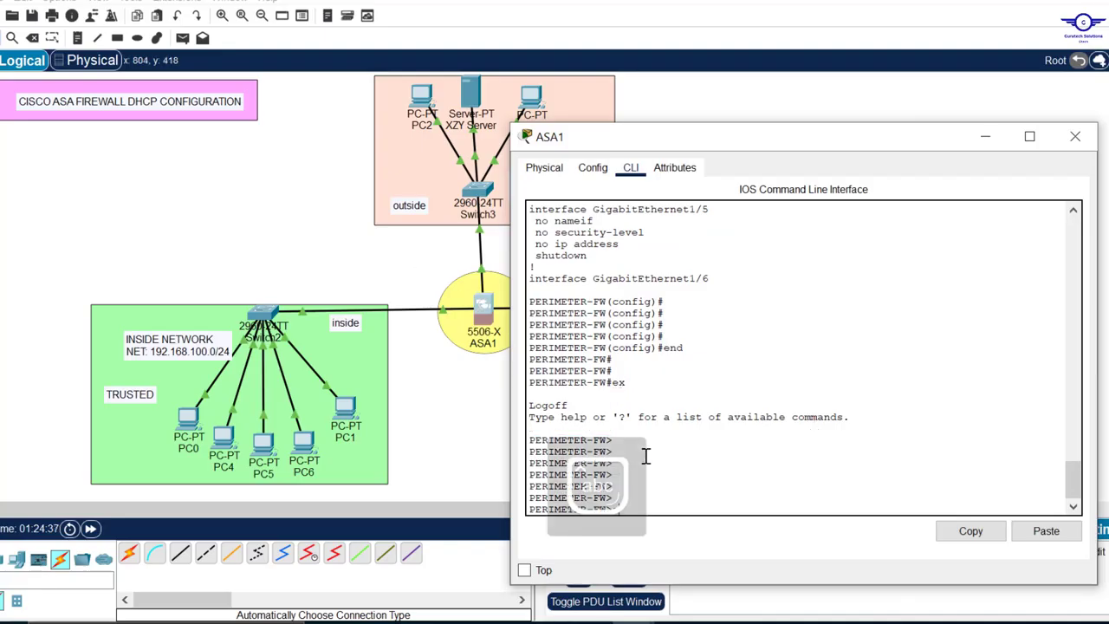
key("Return")
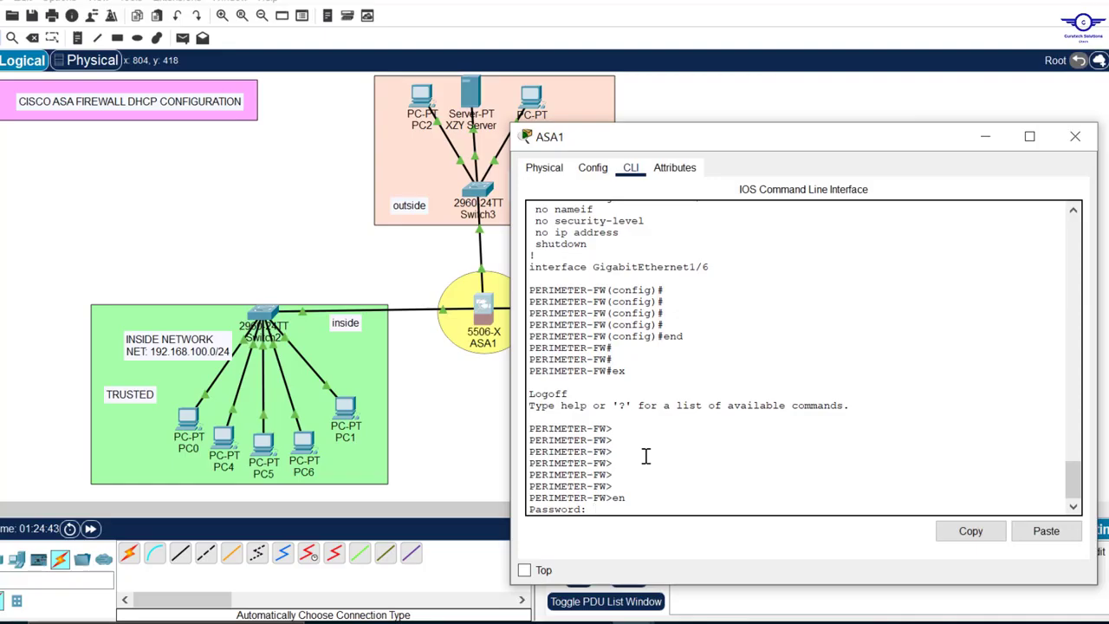
key("Return")
key("Return")
key("Return")
key("Return")
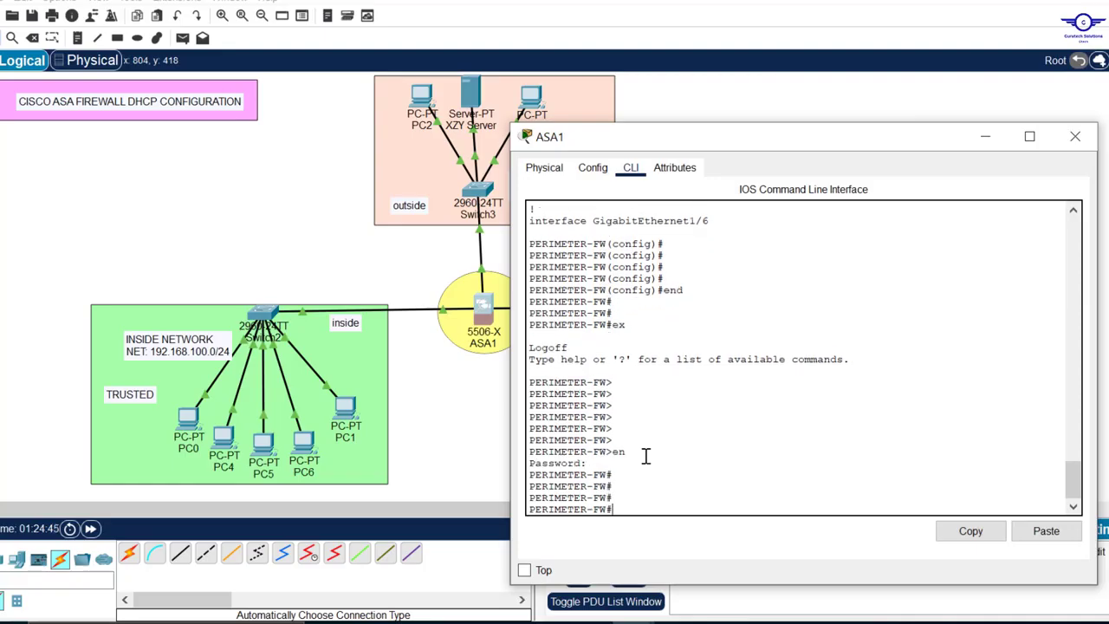
Enter global configuration mode on the firewall with conf t.
type("cont t")
key("BackSpace")
key("BackSpace")
key("BackSpace")
type("f t")
key("Return")
key("Return")
key("Return")
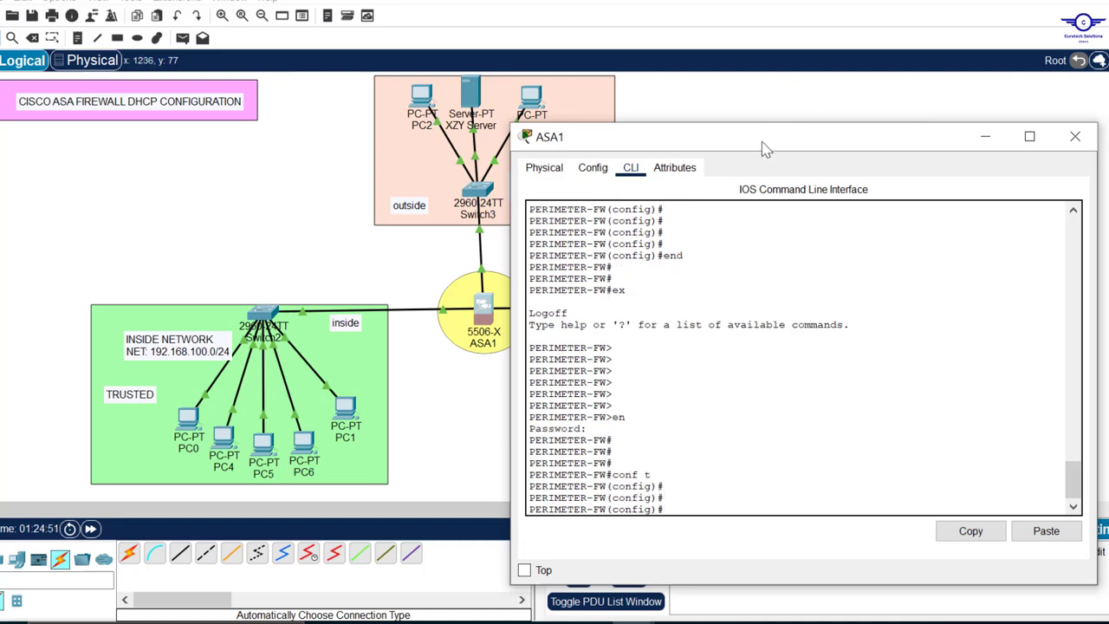
Start a dhcpd command on the firewall and list its available options.
left_click_drag(765, 149, 782, 73)
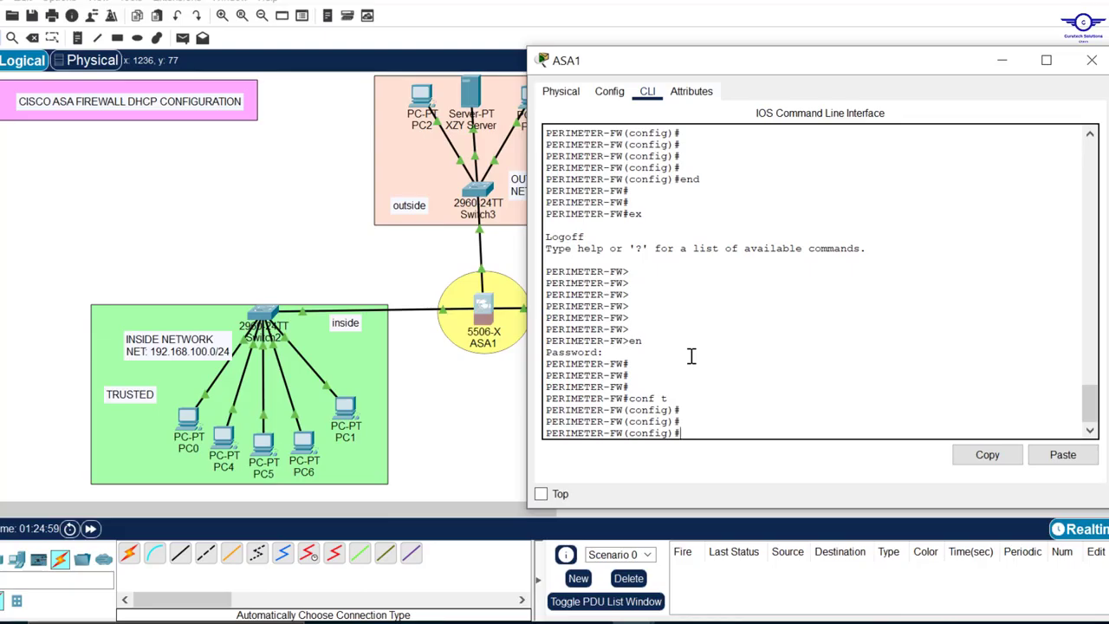
type("c")
key("Tab")
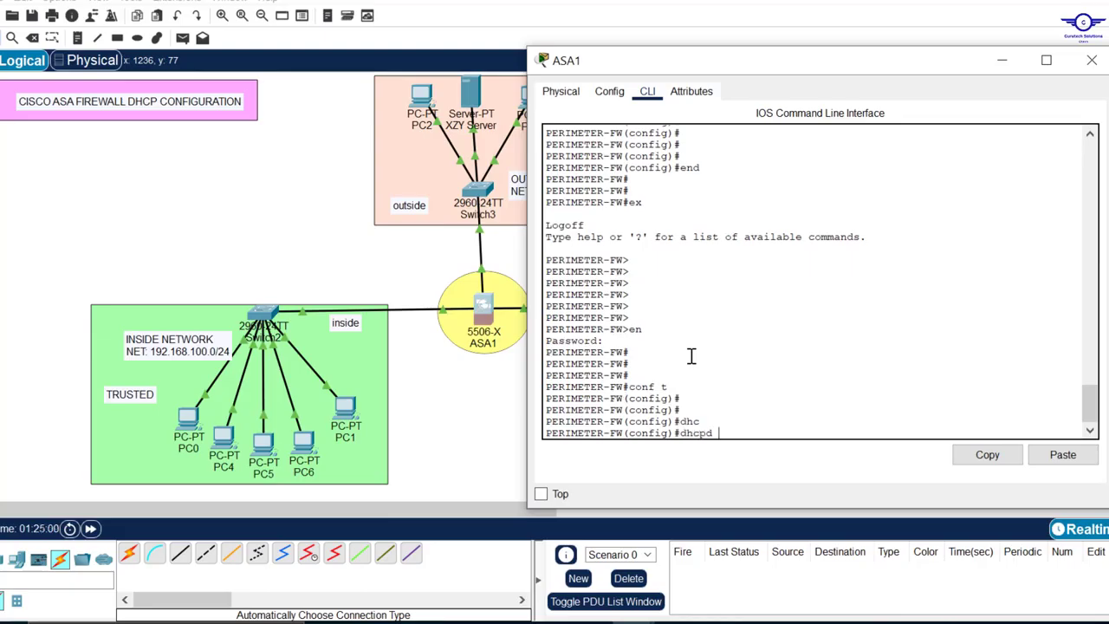
left_click_drag(713, 432, 679, 432)
left_click(719, 433)
type("?")
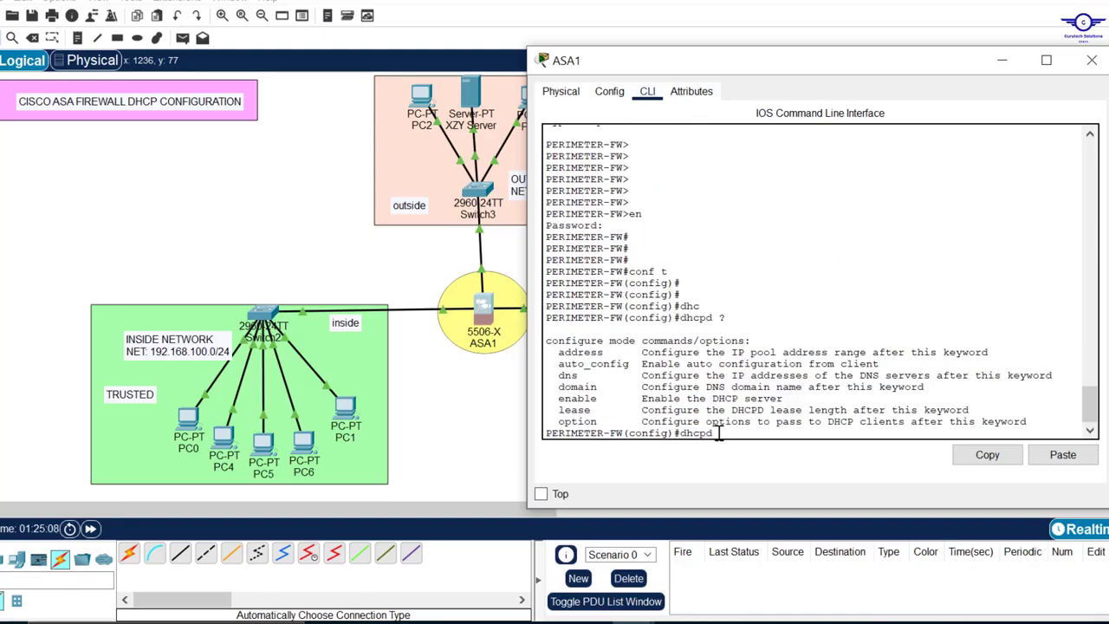
Extend the dhcpd command with the address pool 192.168.100.101-192.168.100.199.
type(" add")
key("Tab")
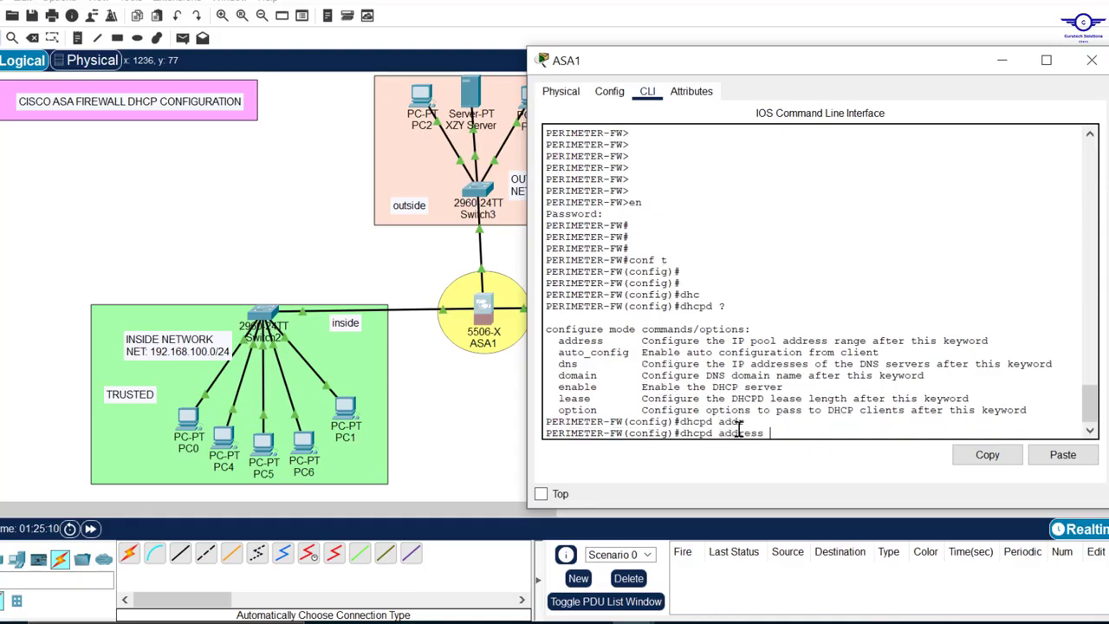
type("192.168.100.101-")
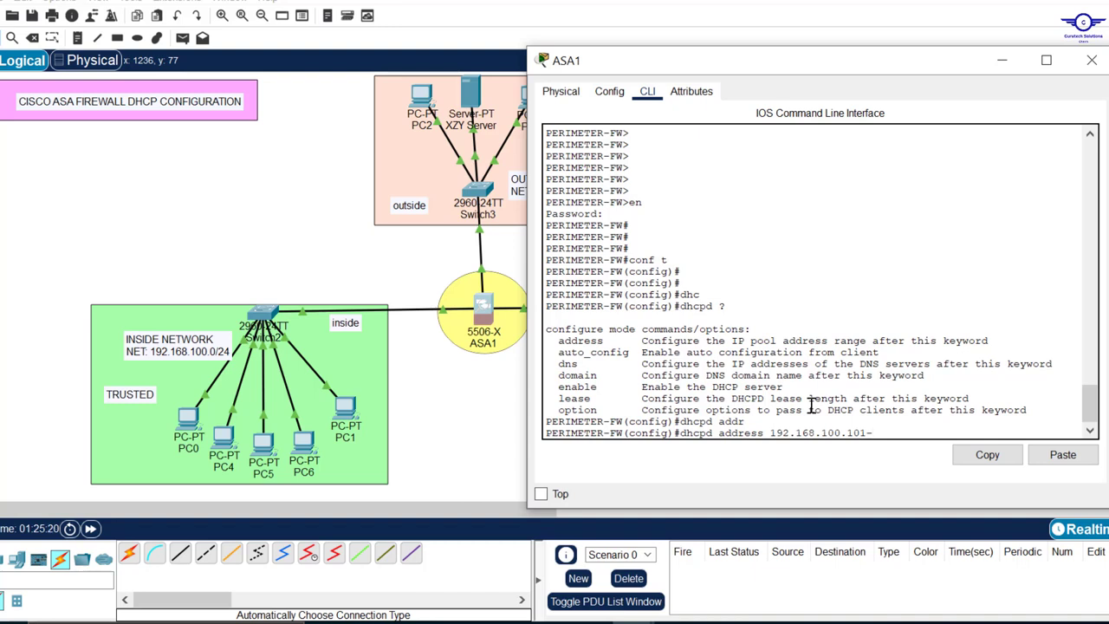
type("192.16")
type("8.")
type("100")
type(".200")
key("BackSpace")
key("BackSpace")
key("BackSpace")
type("199")
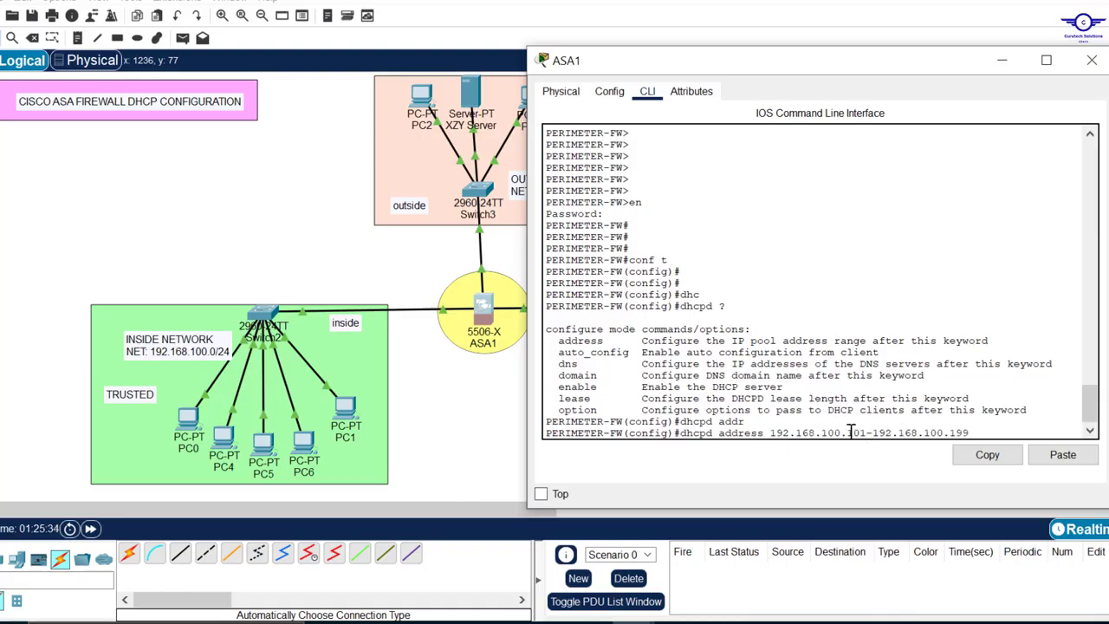
List the interface names available for the DHCP address pool and check which one belongs to GigabitEthernet1/1.
left_click_drag(971, 434, 849, 432)
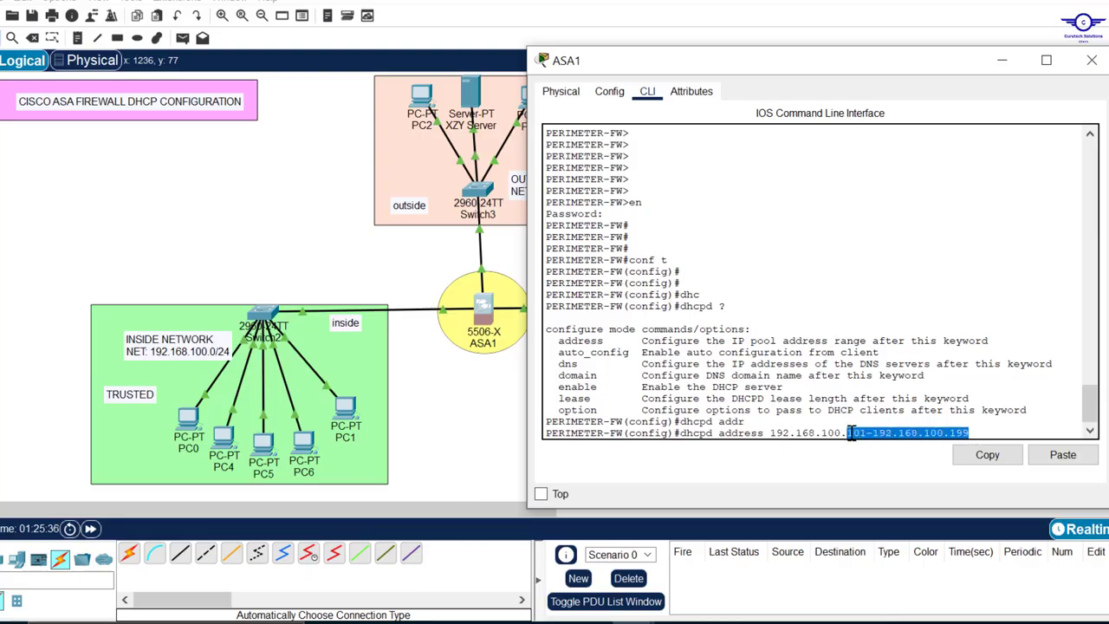
left_click(853, 432)
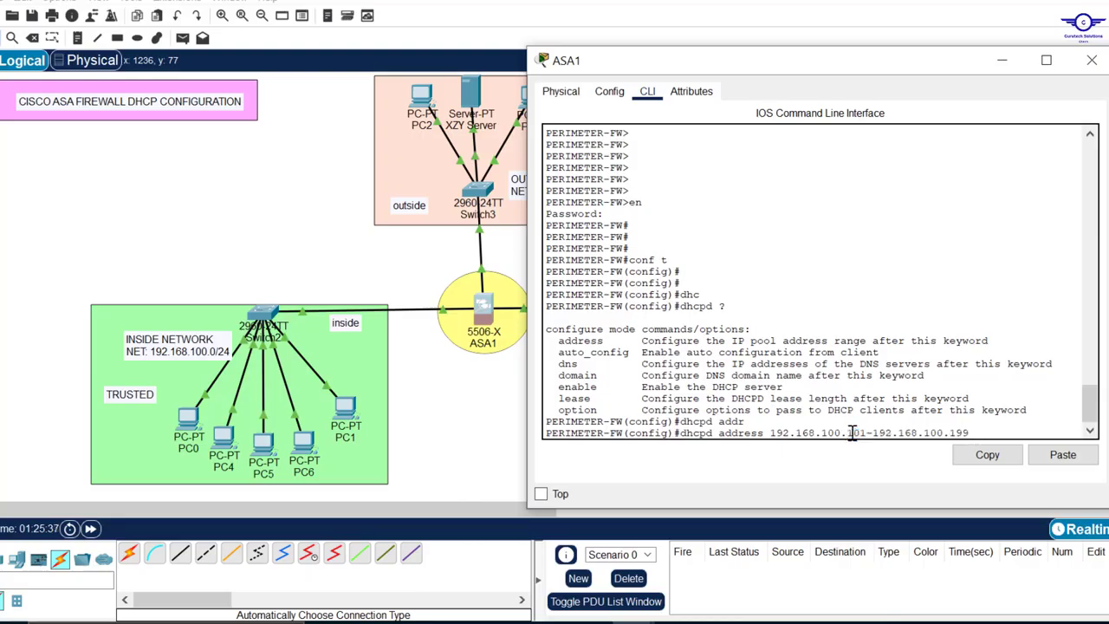
left_click_drag(974, 427, 958, 431)
left_click(975, 432)
type("?")
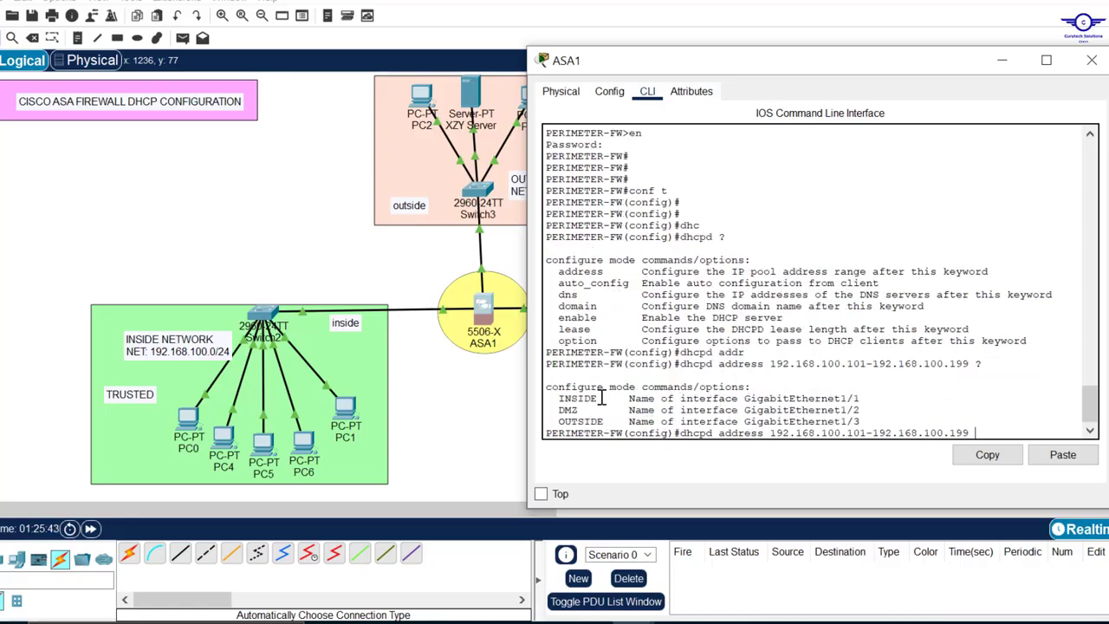
left_click_drag(598, 398, 558, 398)
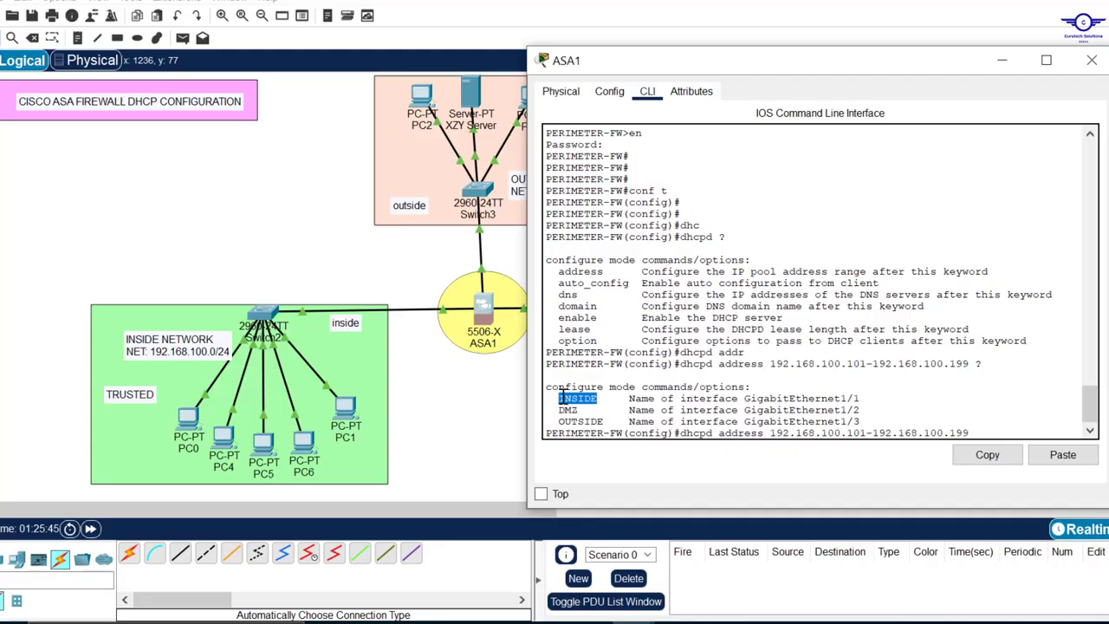
left_click(864, 398)
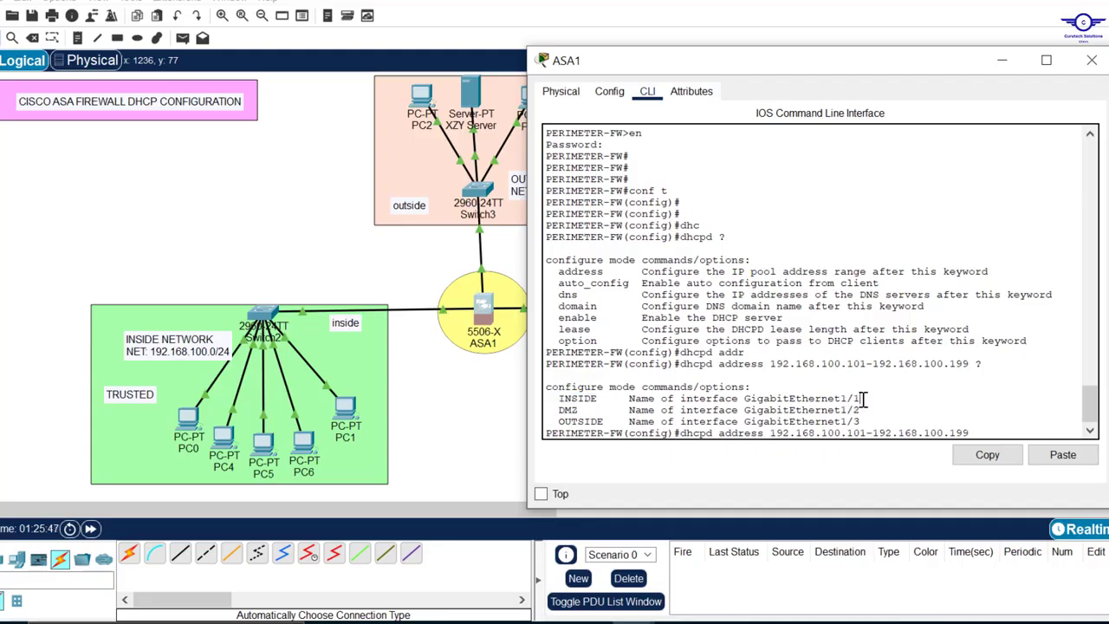
left_click_drag(863, 399, 747, 400)
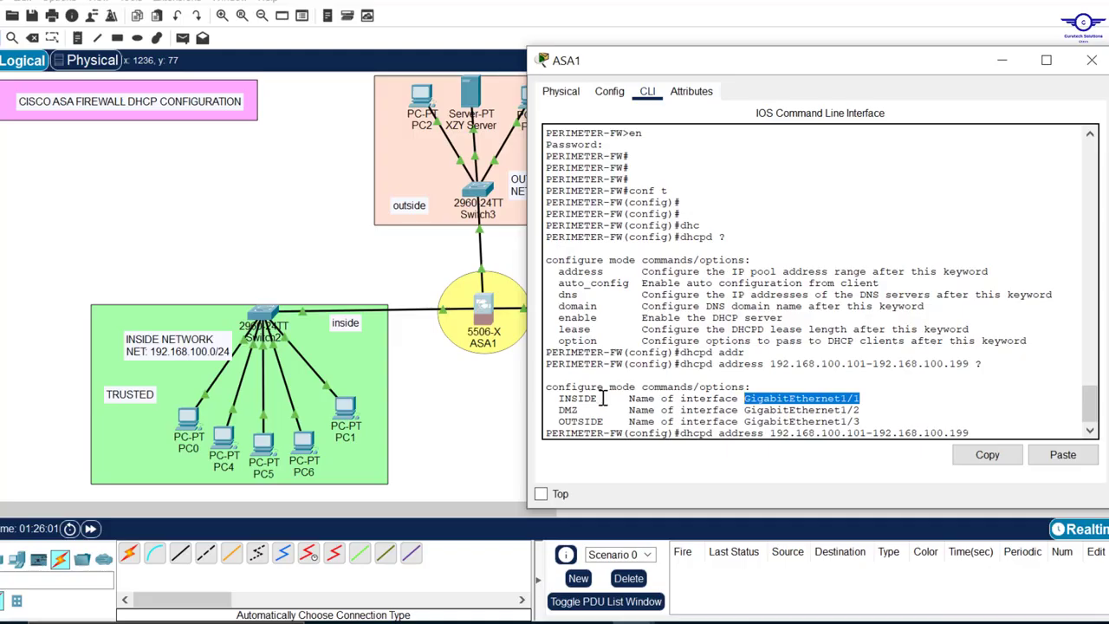
left_click(597, 397)
double_click(577, 397)
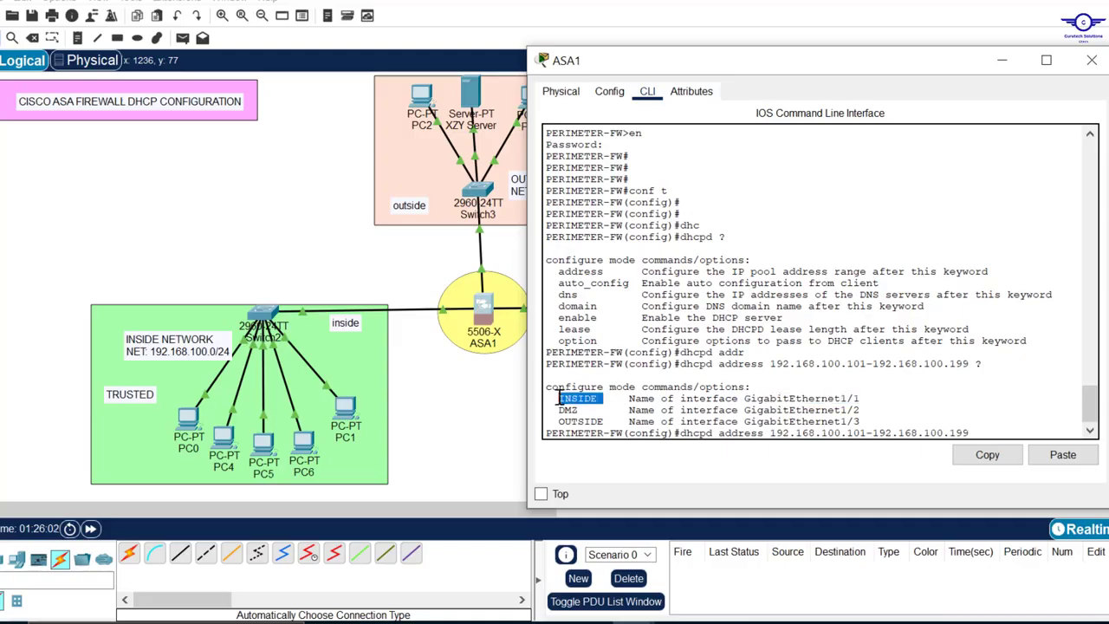
Assign the DHCP address pool to the INSIDE interface and execute the command.
left_click(995, 430)
key("Caps_Lock")
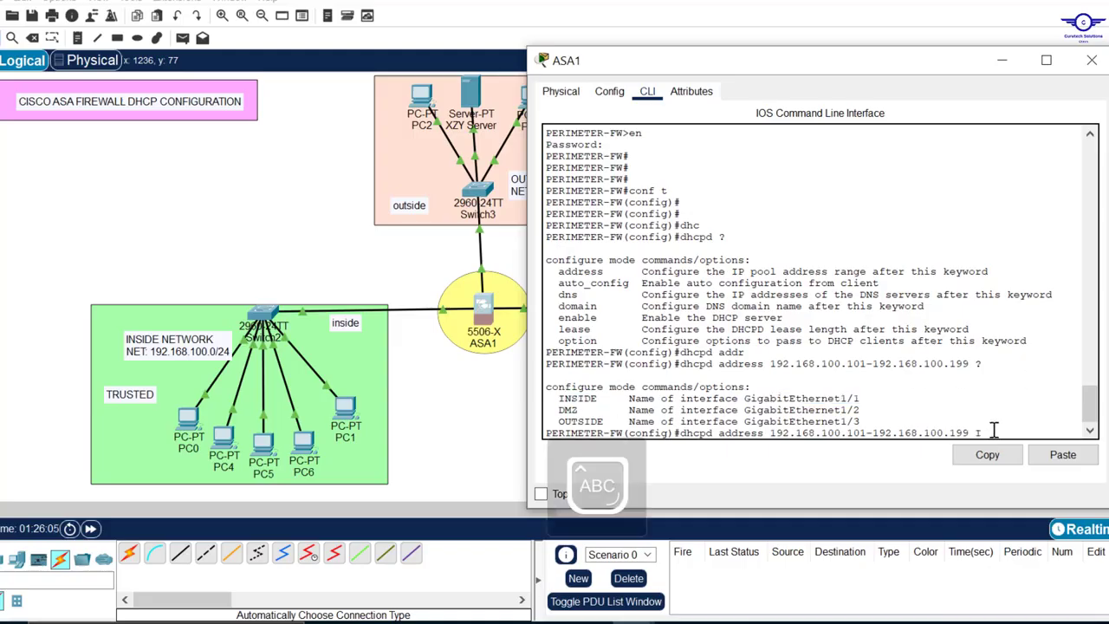
type("I")
key("Tab")
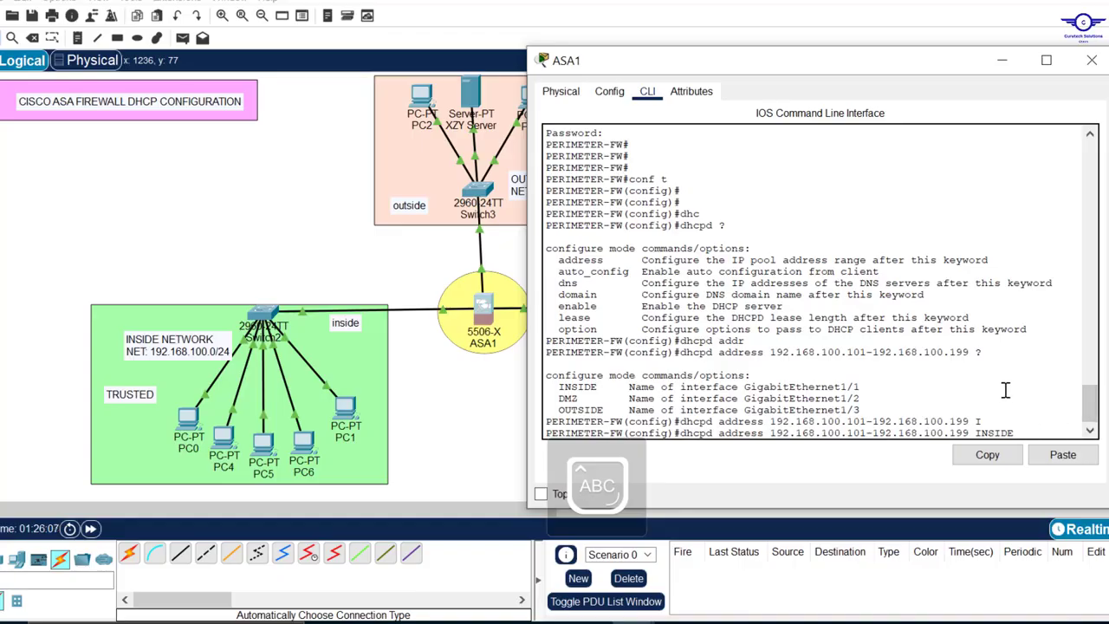
key("Return")
key("Return")
key("Return")
key("Return")
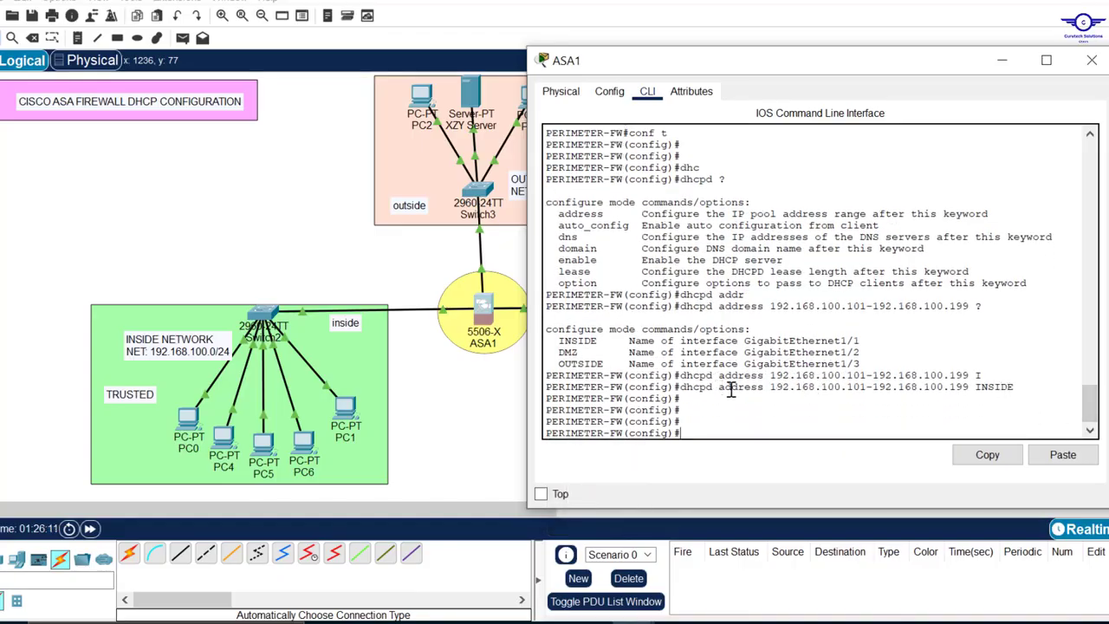
Review the entered dhcpd address command, its pool range and interface name, and check the DHCP task list in config-guide.txt.
left_click_drag(1021, 386, 684, 391)
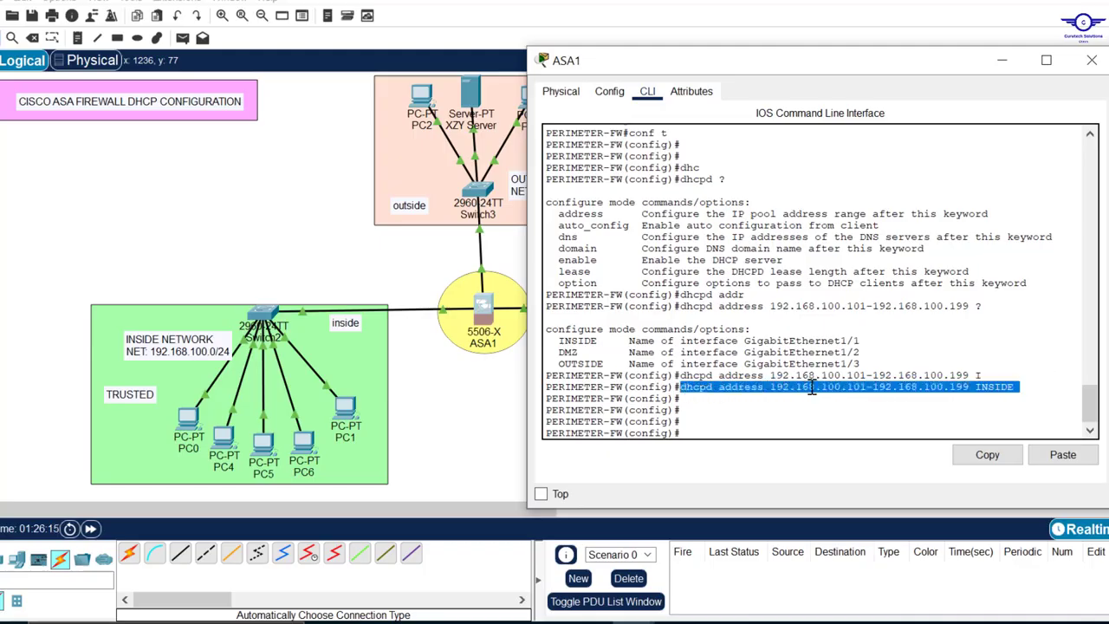
left_click_drag(771, 392, 971, 387)
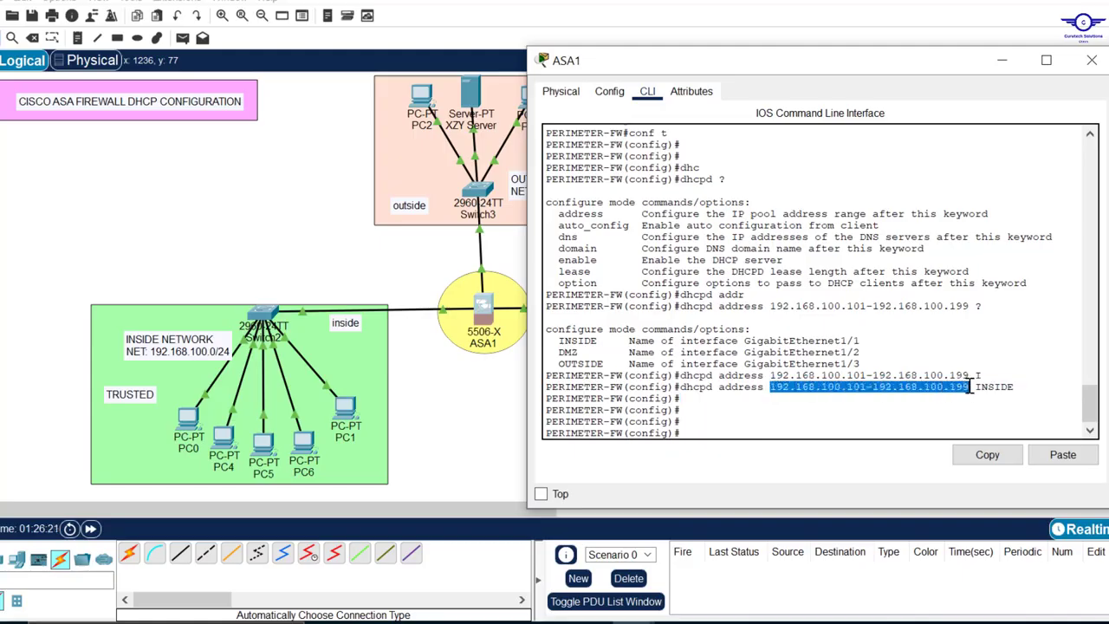
key("Caps_Lock")
left_click_drag(1020, 388, 976, 390)
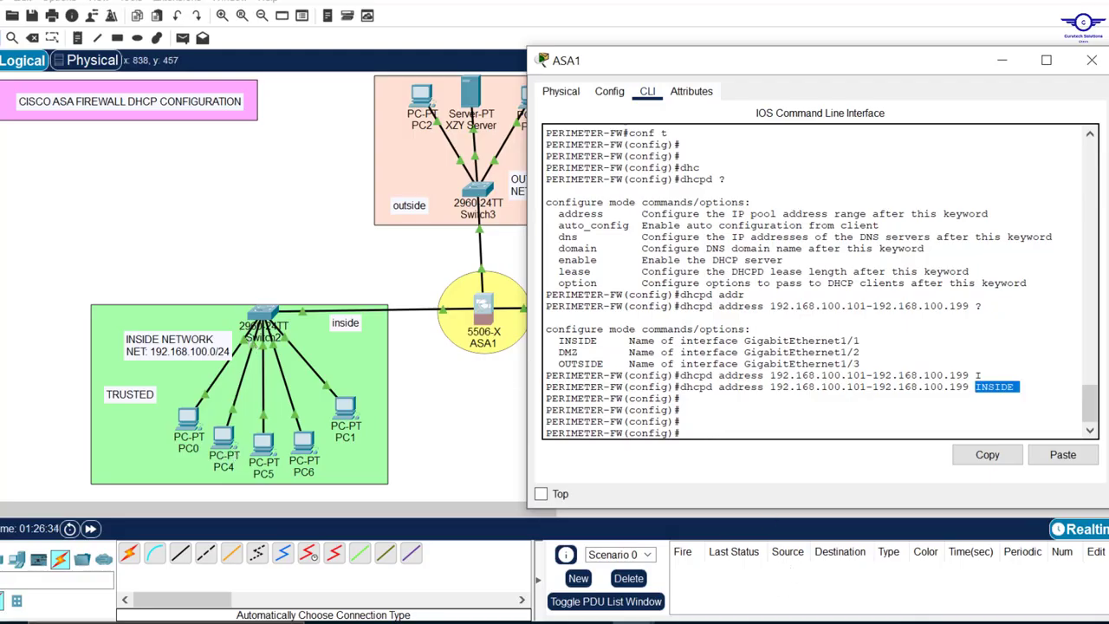
key("alt+Tab")
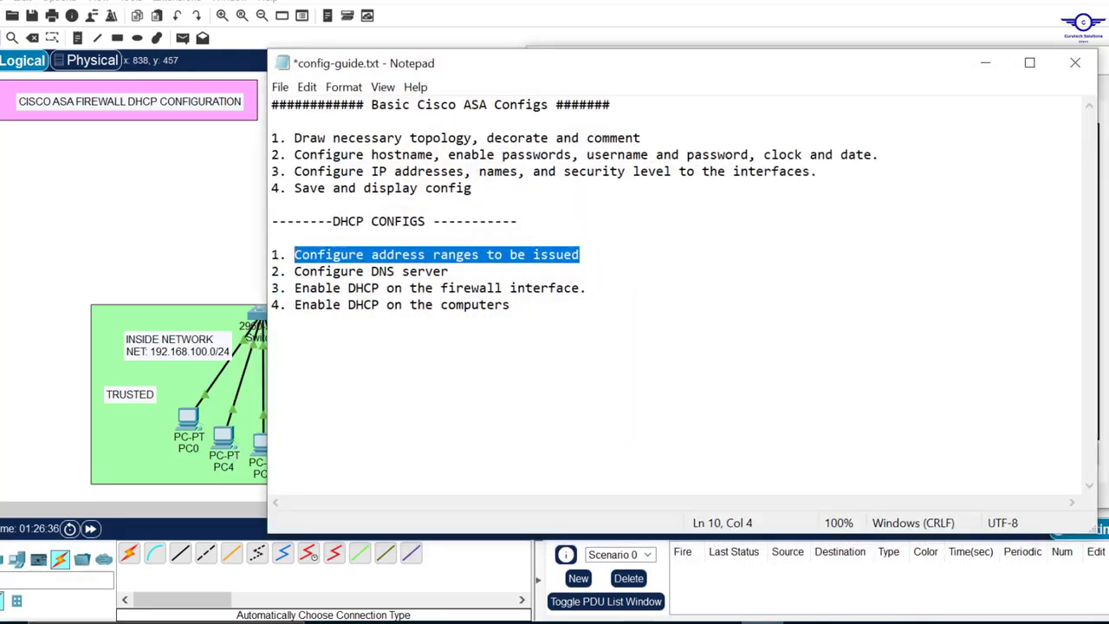
key("alt+Tab")
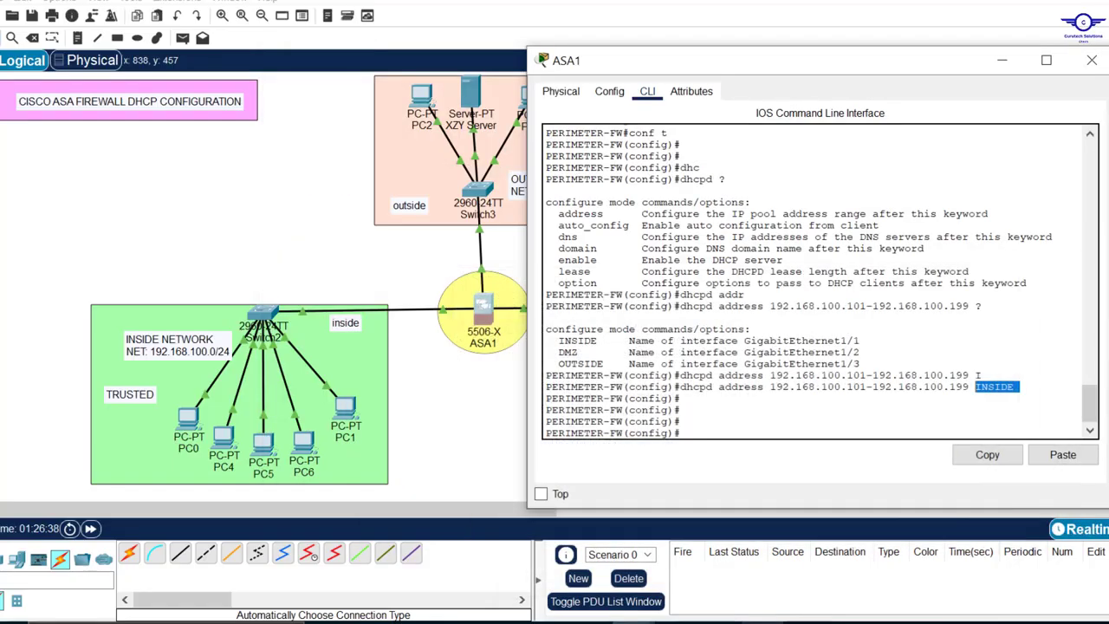
Set 8.8.8.8 as the DNS server issued to DHCP clients with the dhcpd dns command.
left_click(708, 418)
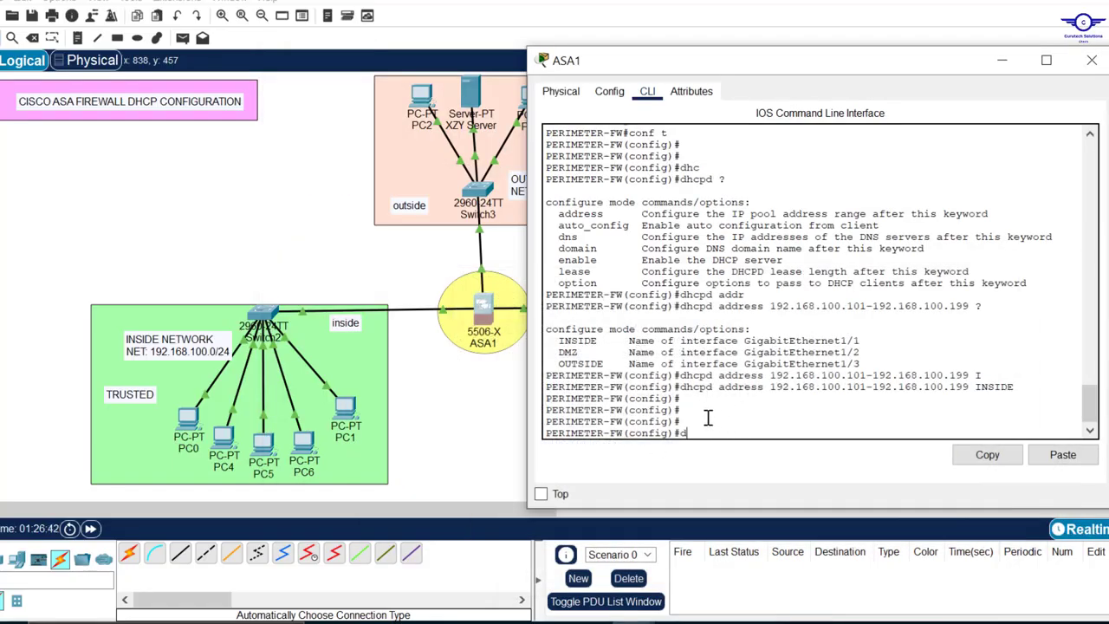
type("dhc")
key("Tab")
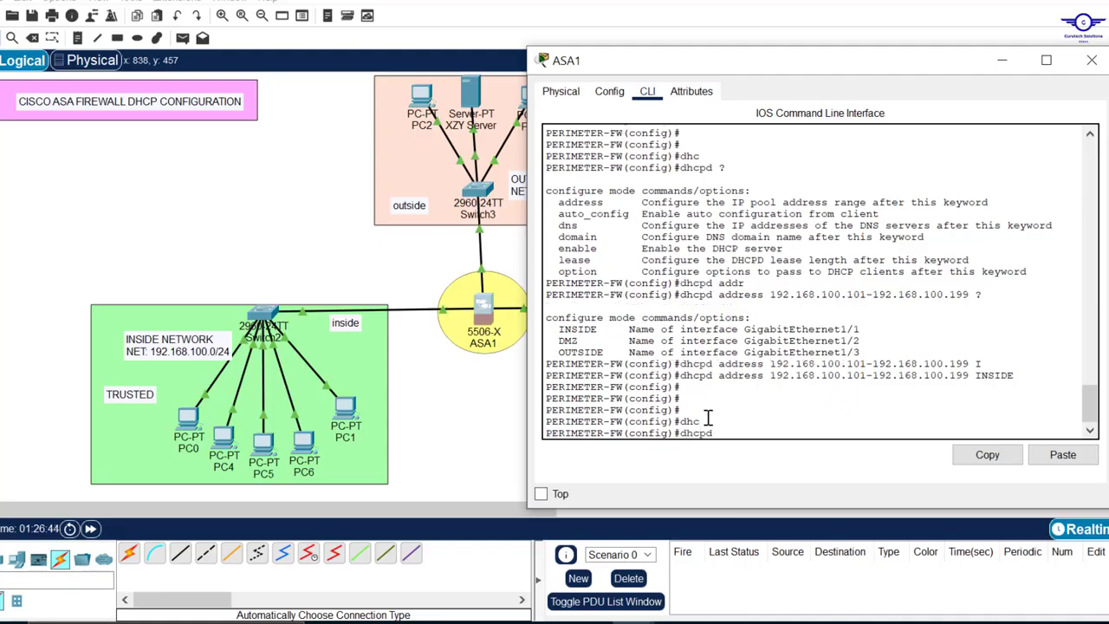
type("dn")
key("Tab")
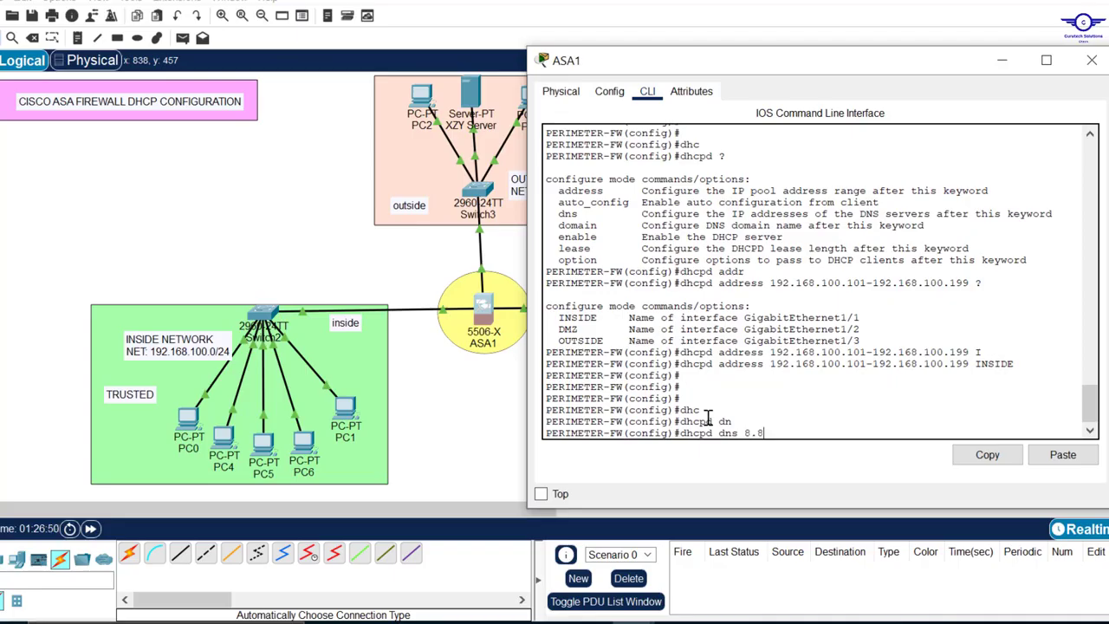
type("8.8.8.8")
key("Return")
key("Return")
key("Return")
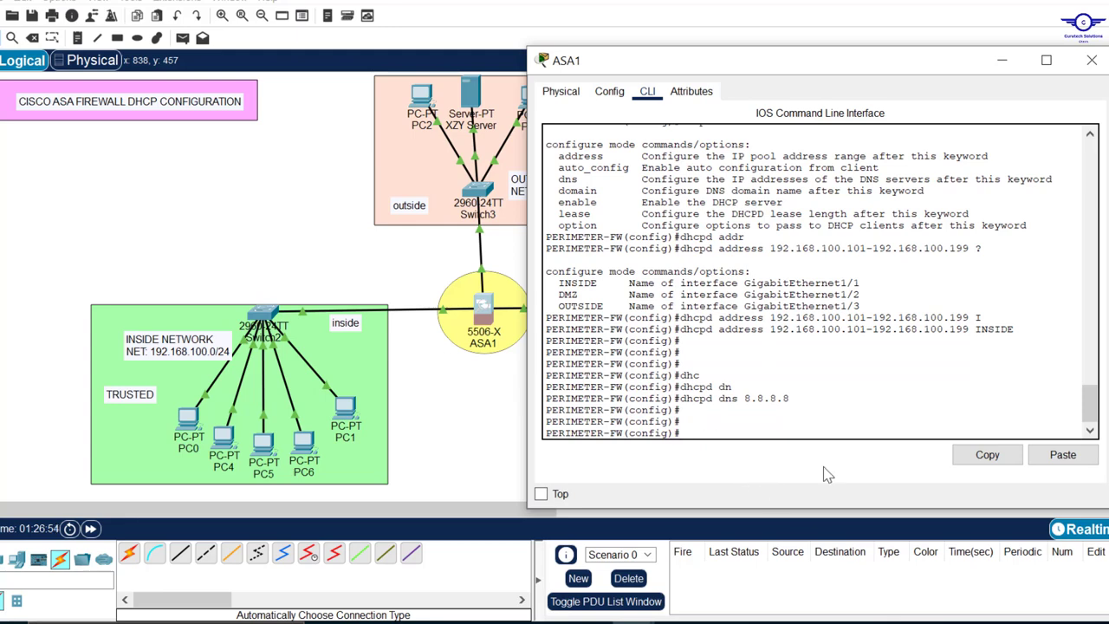
Check the guide's item about enabling DHCP on the firewall interface and compare it with the dhcpd address command already entered.
left_click(761, 621)
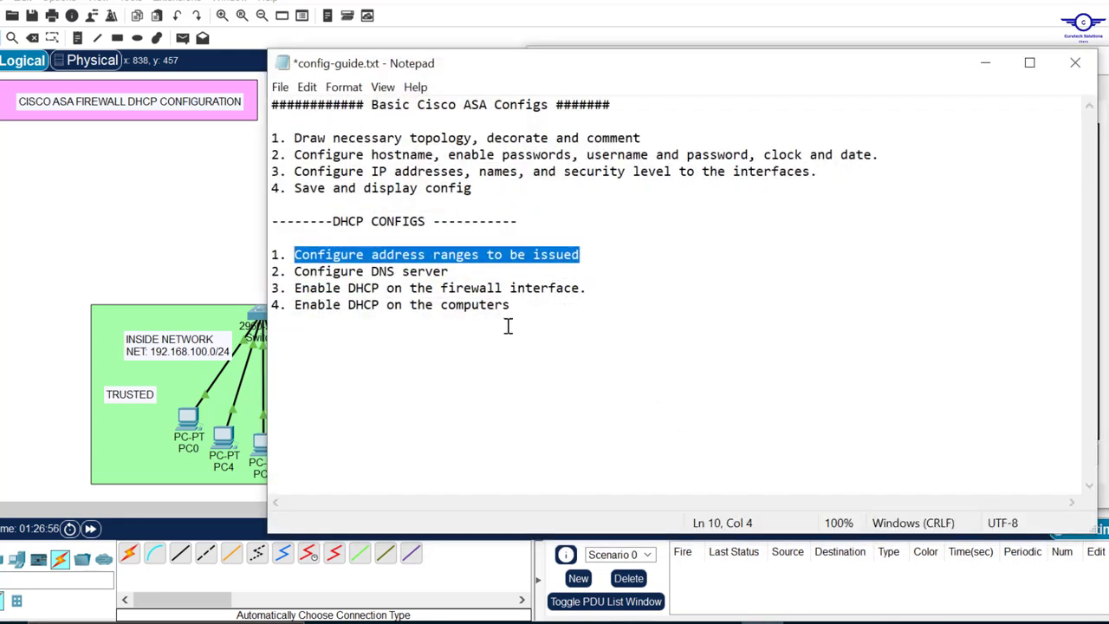
left_click_drag(587, 290, 293, 289)
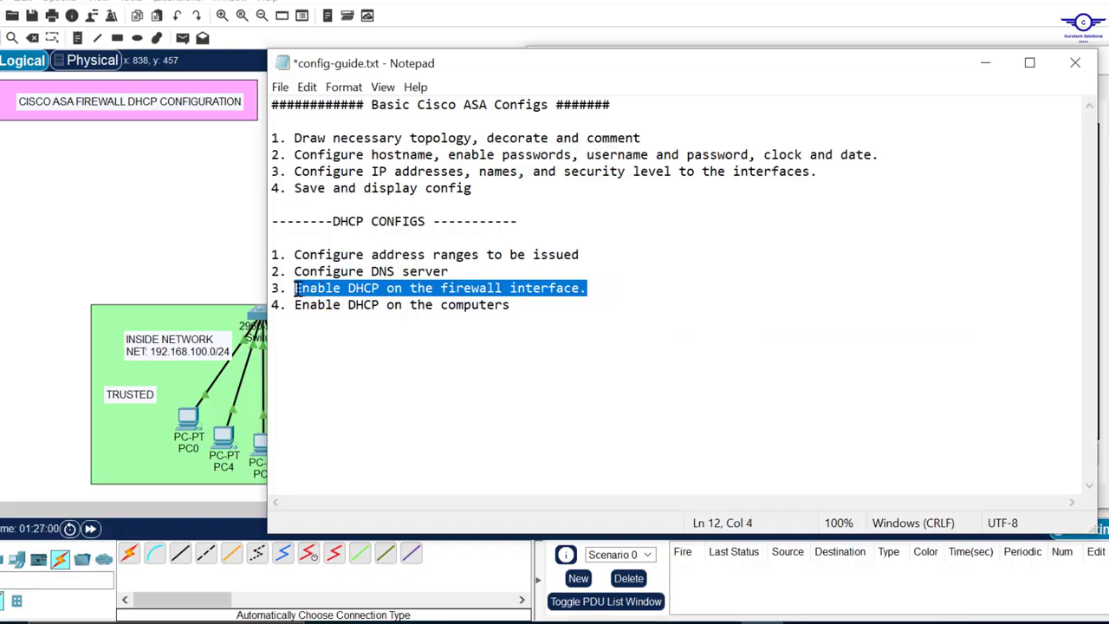
left_click(983, 64)
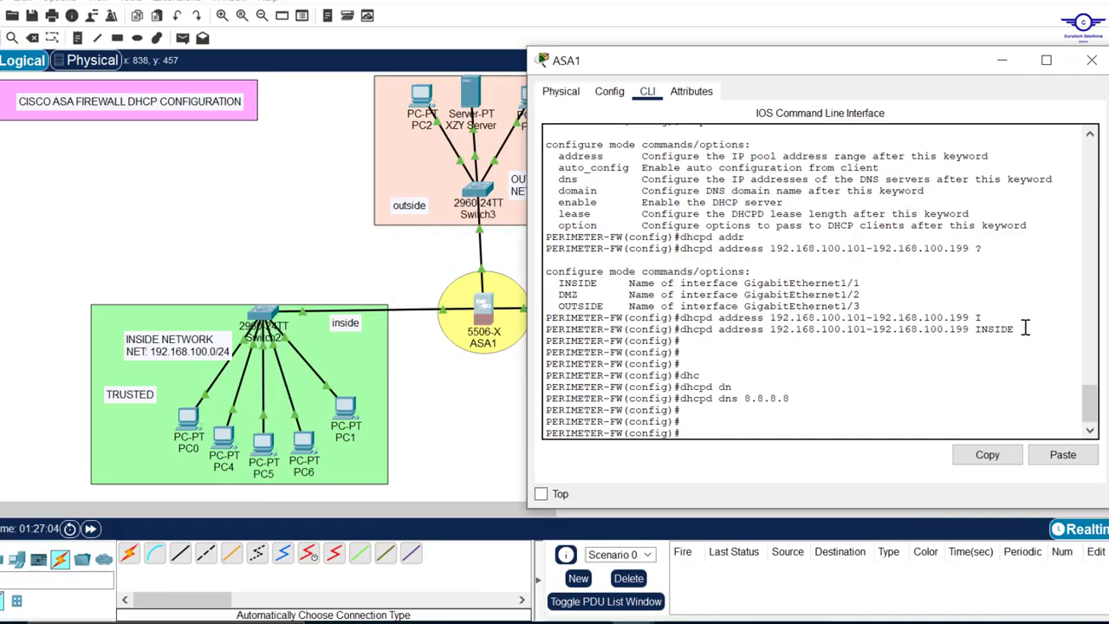
left_click_drag(1023, 329, 682, 332)
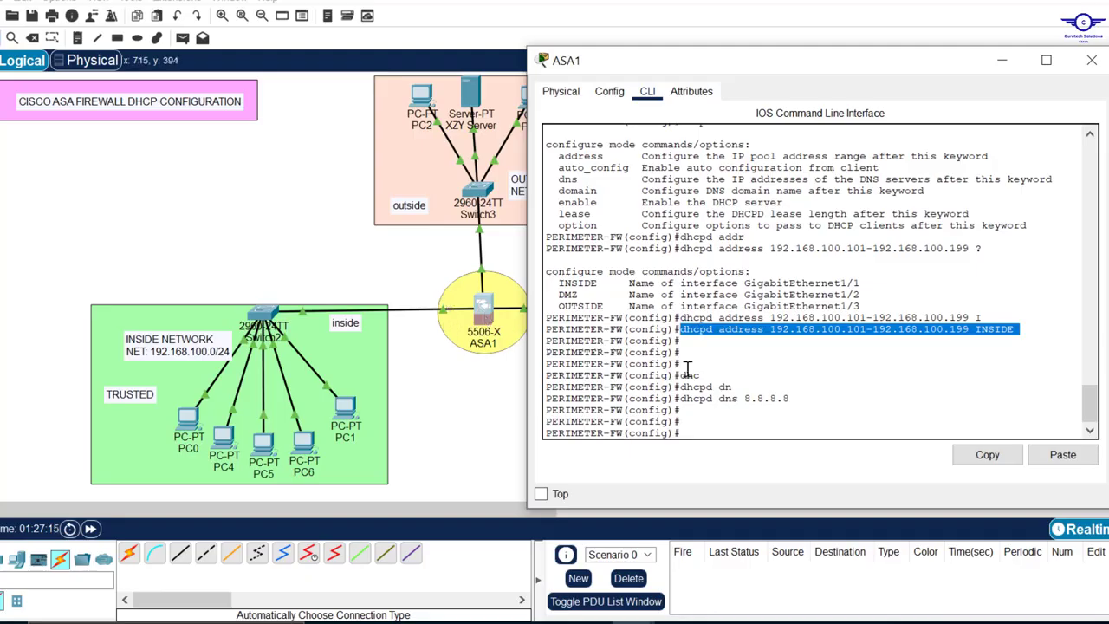
Start a dhcpd enable command on the firewall and list the interface names it accepts.
left_click(722, 429)
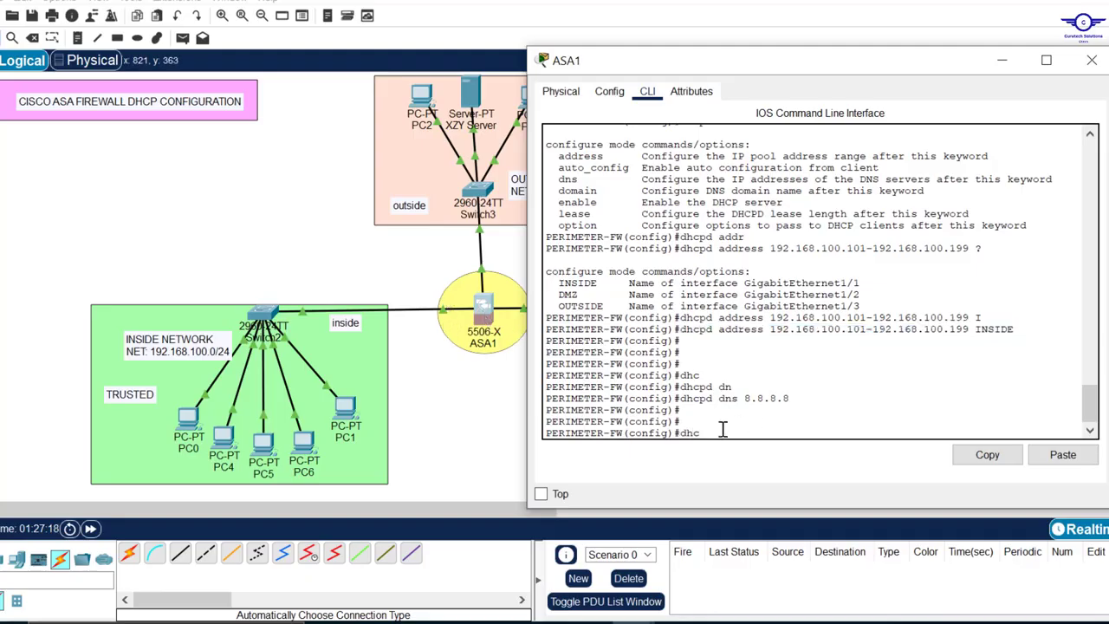
type("dhc")
key("Tab")
type("e")
key("Tab")
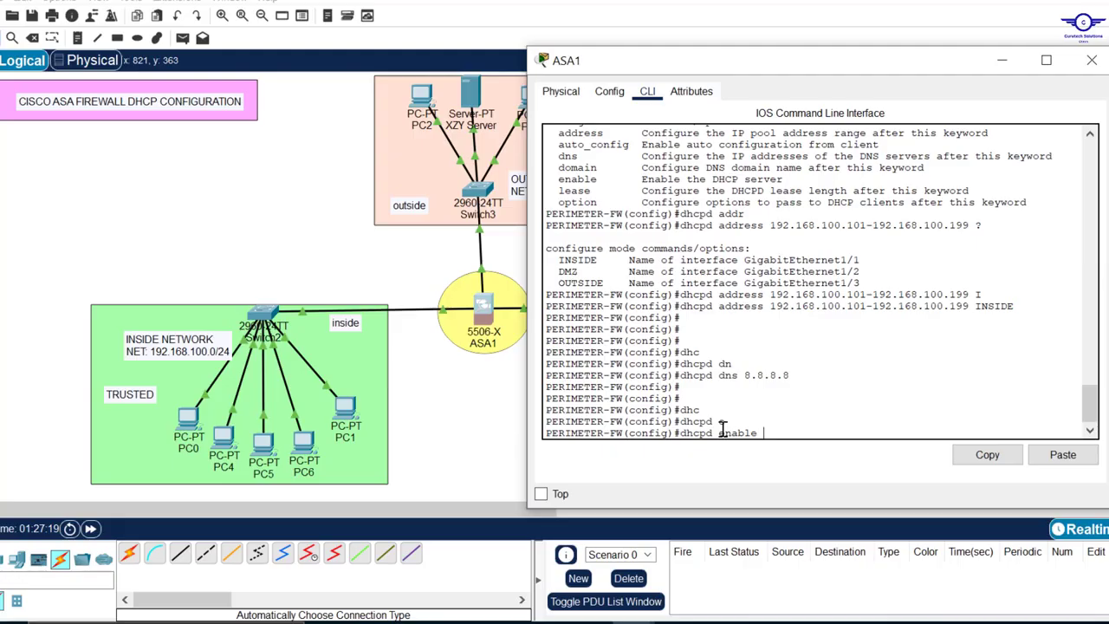
type("?")
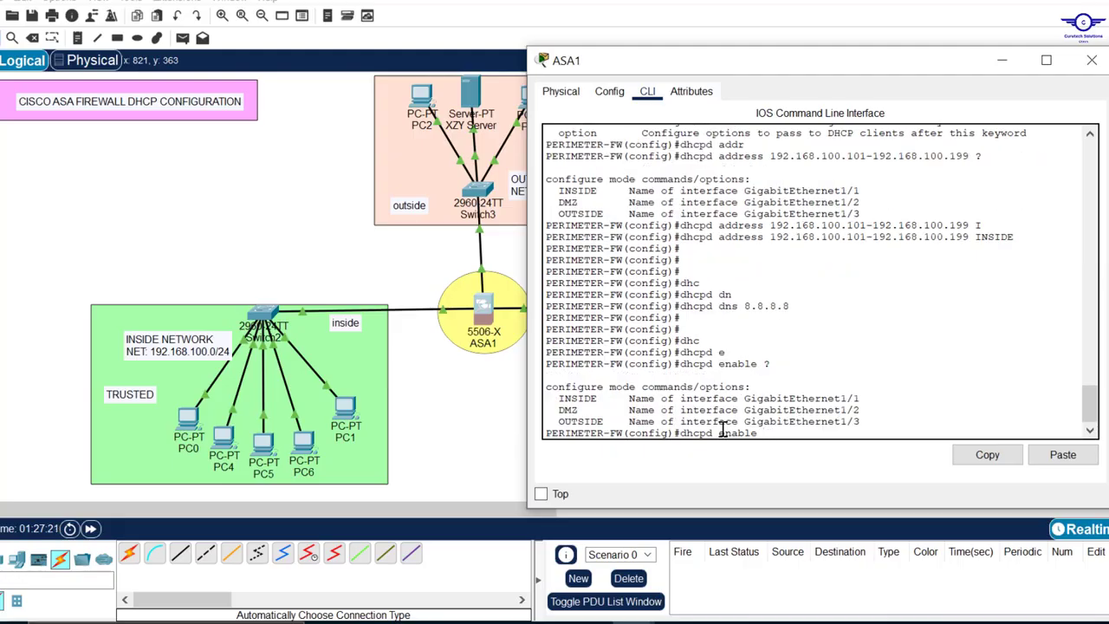
Complete and execute the dhcpd enable command for the INSIDE interface.
key("Tab")
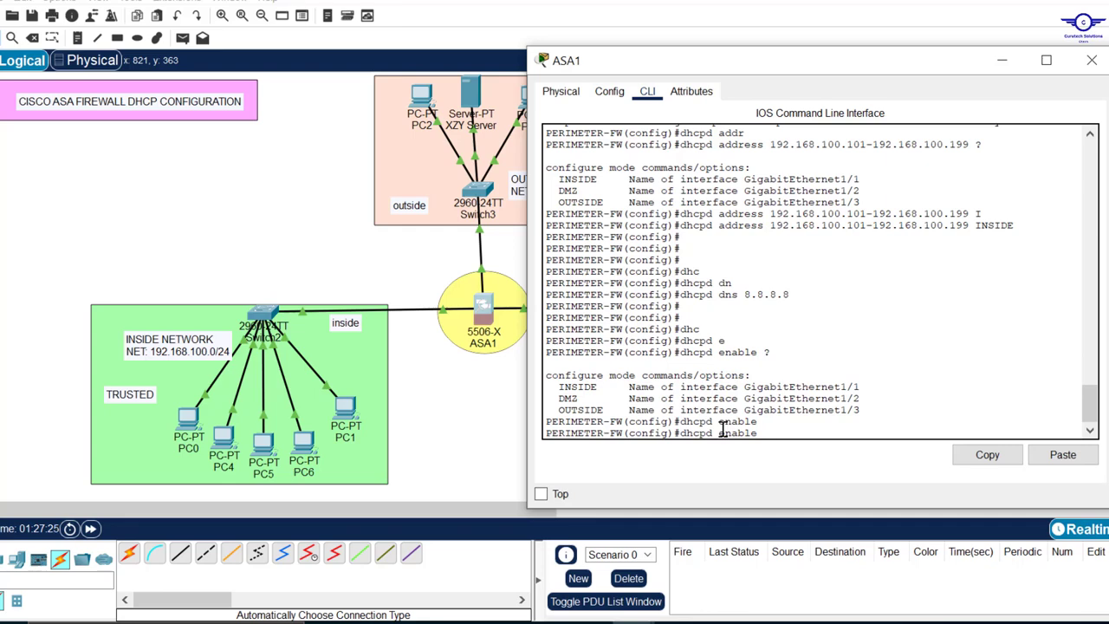
key("Caps_Lock")
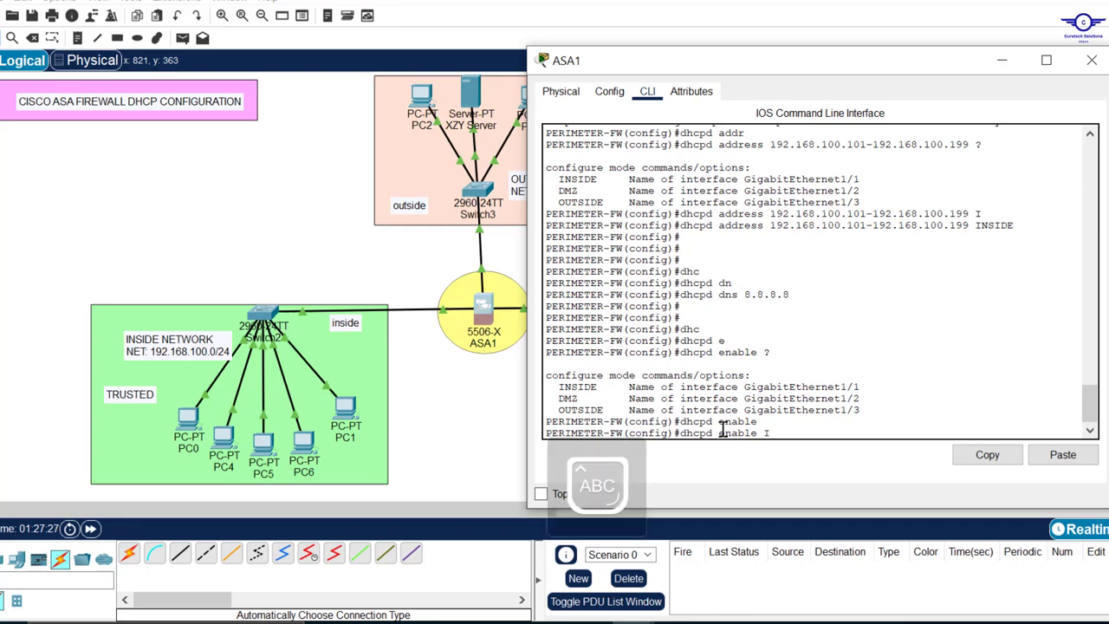
type("I")
key("Tab")
key("Caps_Lock")
key("Return")
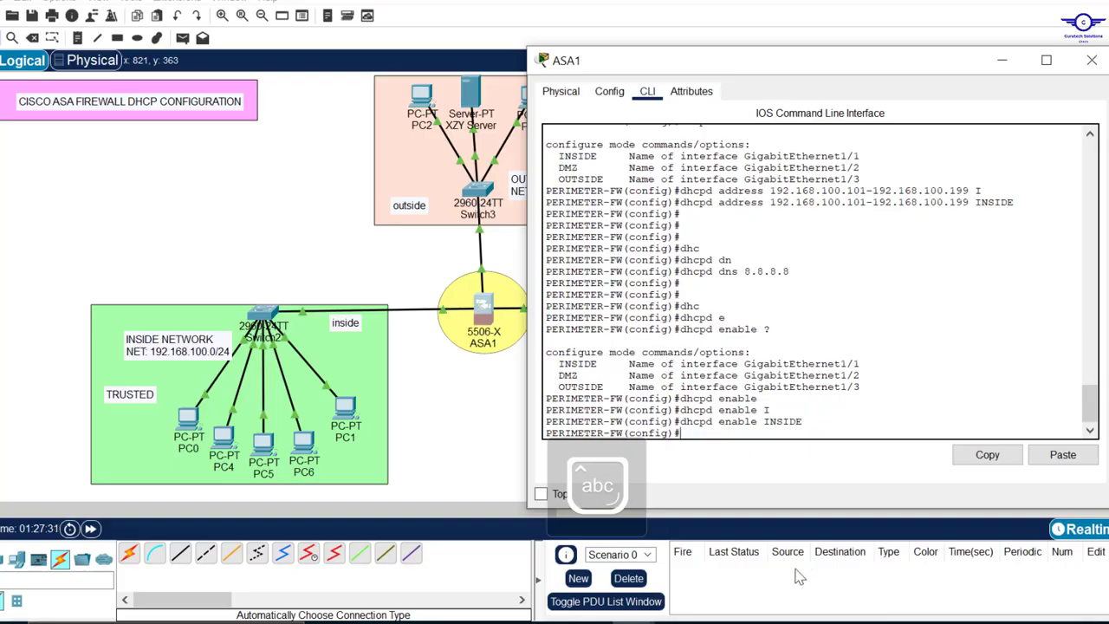
Check the guide's task list, return to the firewall's command line and save the configuration with wr mem.
left_click(763, 622)
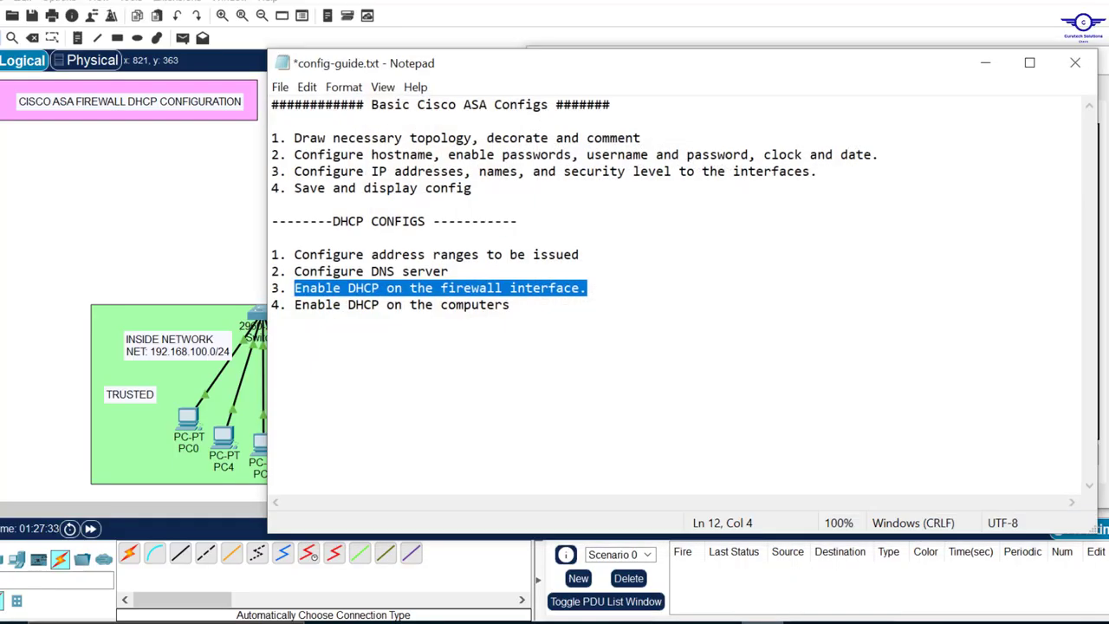
left_click(762, 621)
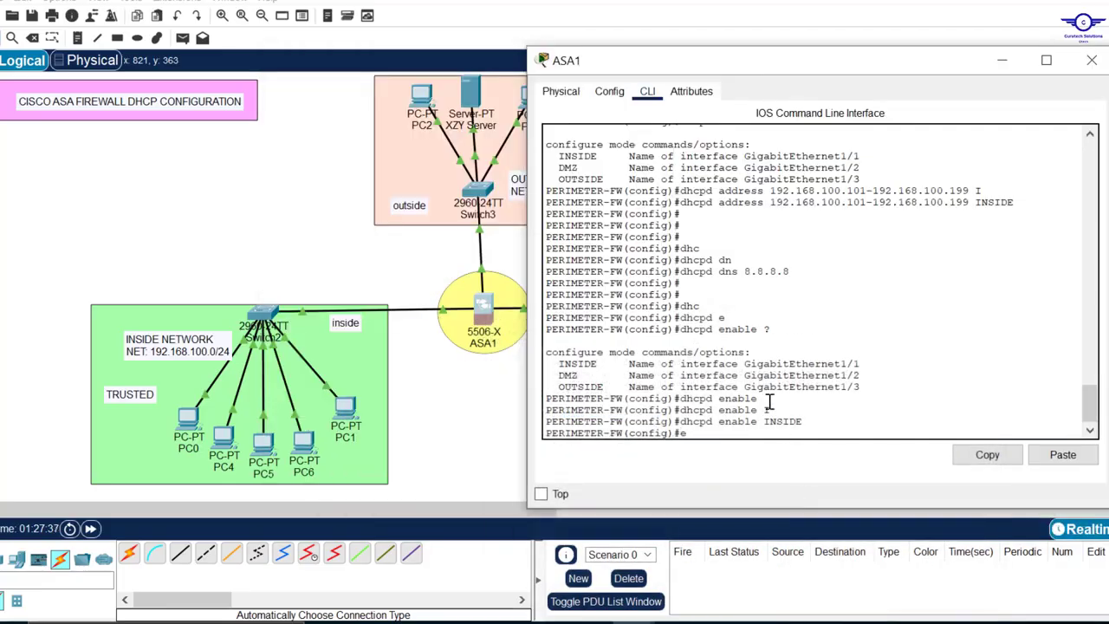
key("BackSpace")
key("Return")
key("Return")
key("Return")
key("Return")
type("wr")
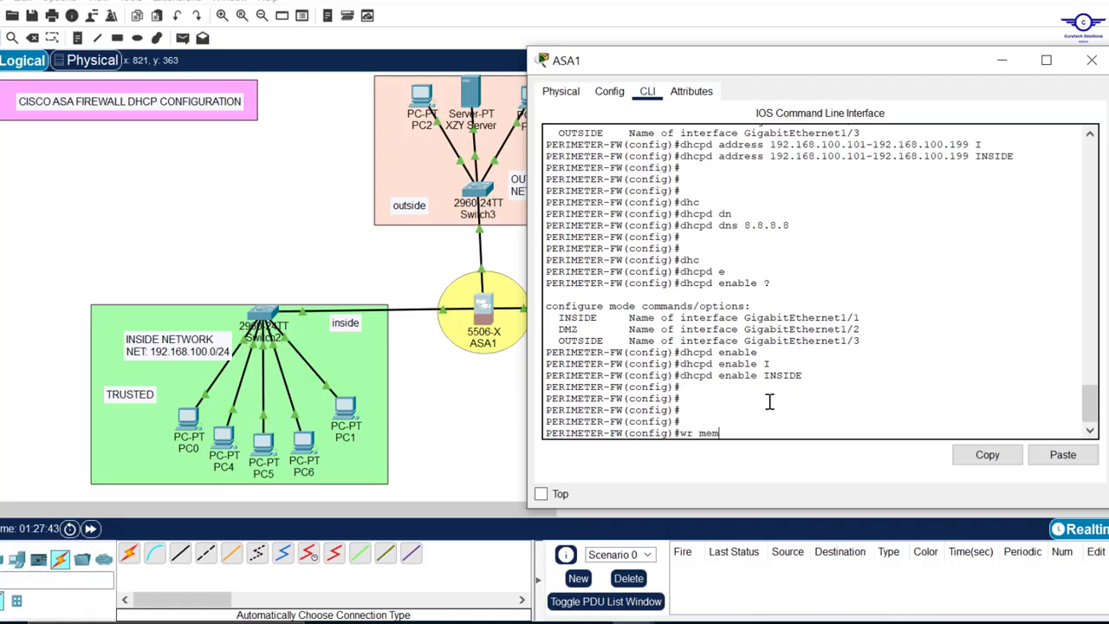
type(" mem")
key("Return")
key("Return")
key("Return")
key("Return")
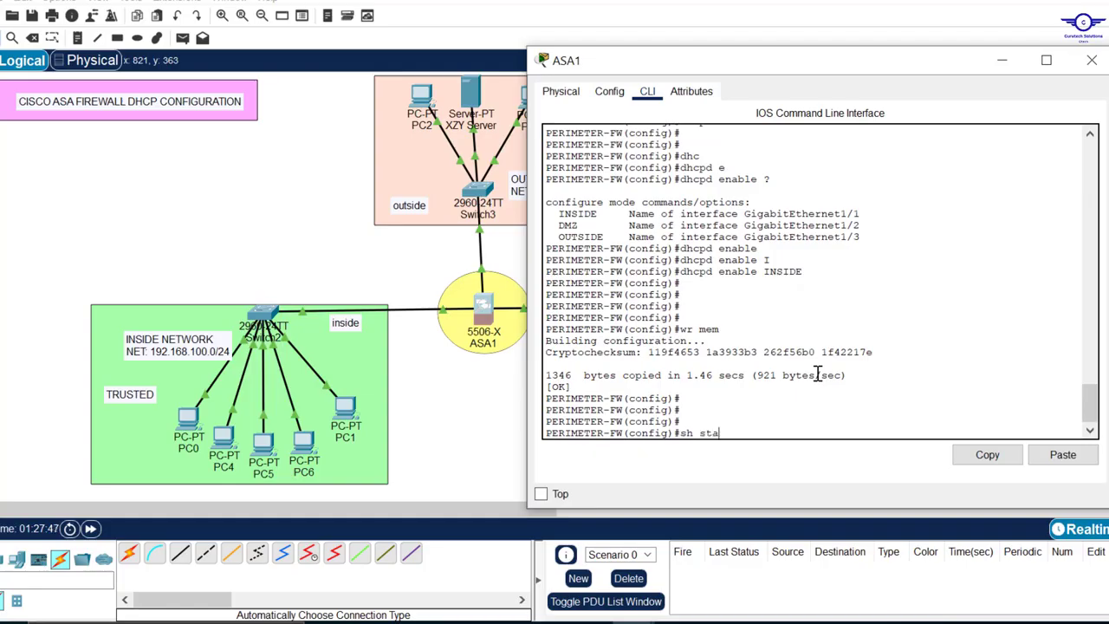
Display the firewall's startup configuration and page through it to the end.
key("Return")
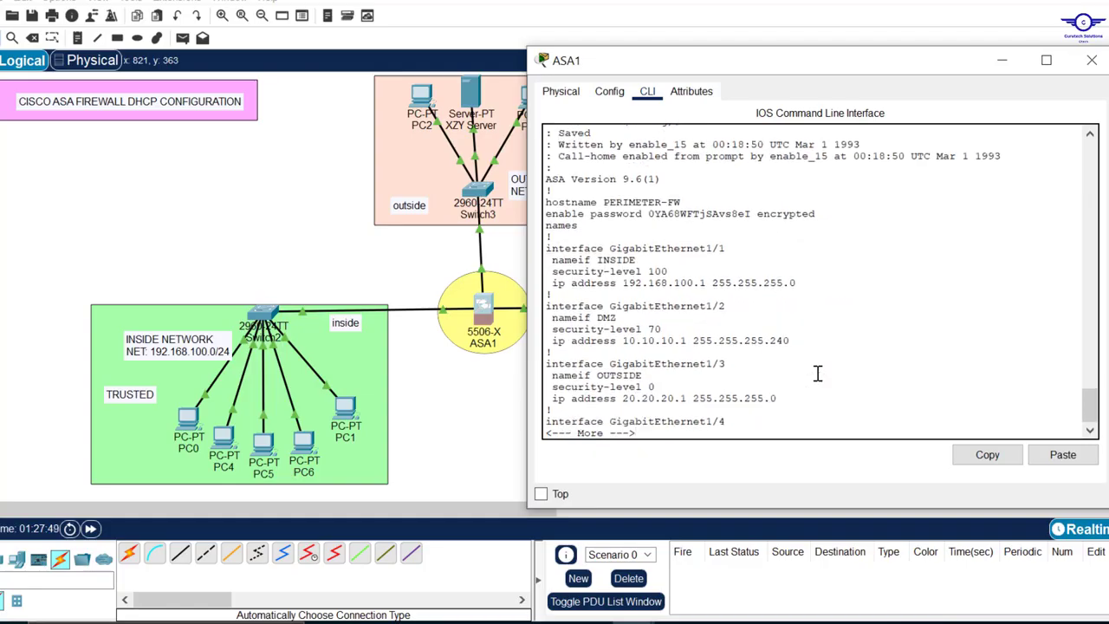
key("Return")
key("Return")
key("Return")
key("Return")
key("Return")
key("Return")
key("Return")
key("Return")
key("Return")
key("Return")
key("Return")
key("Return")
key("Return")
key("Return")
key("Return")
key("Return")
key("Return")
key("Return")
key("Return")
key("Return")
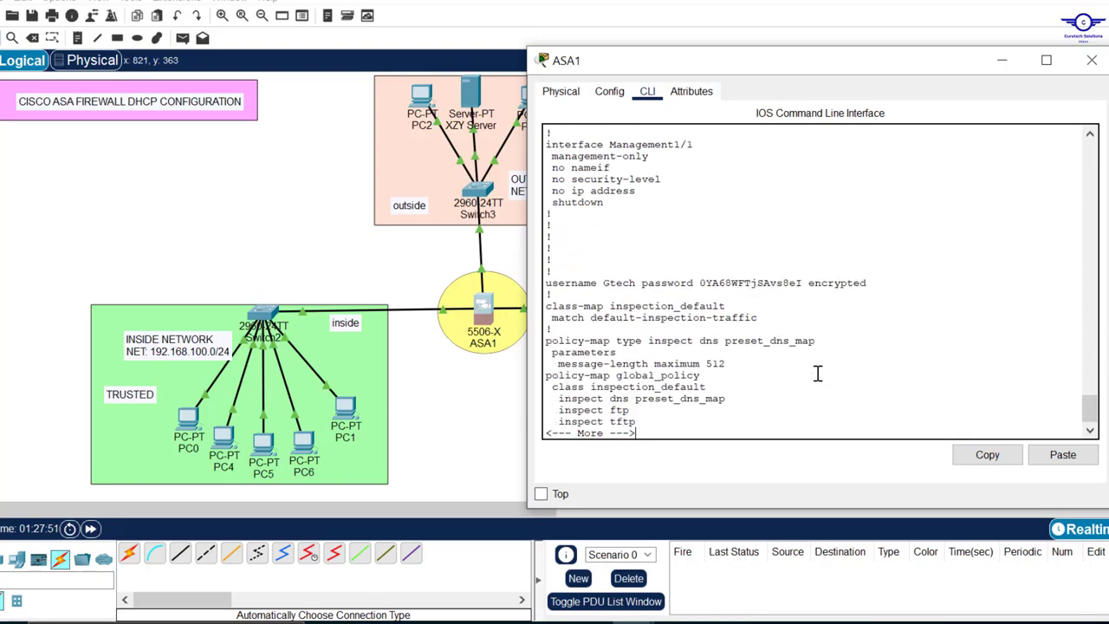
key("Return")
key("Return")
key("Return")
key("Return")
key("Return")
key("Return")
key("Return")
key("Return")
key("Return")
key("Return")
key("Return")
key("Return")
key("Return")
key("Return")
key("Return")
key("Return")
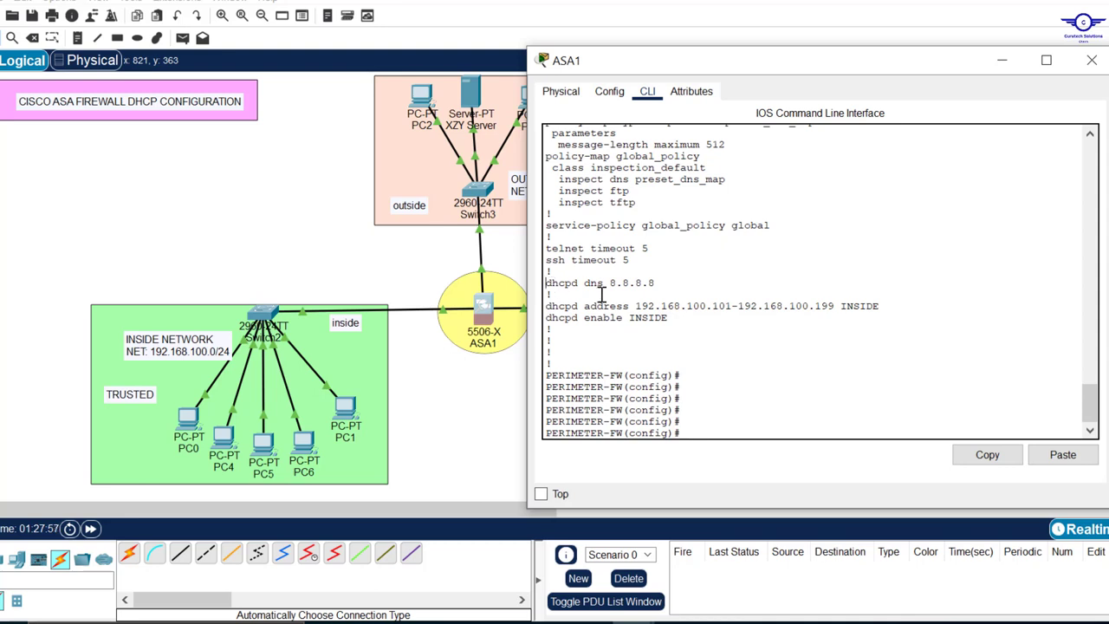
Examine the saved dhcpd dns, dhcpd address and dhcpd enable lines in the displayed configuration.
left_click_drag(549, 285, 656, 283)
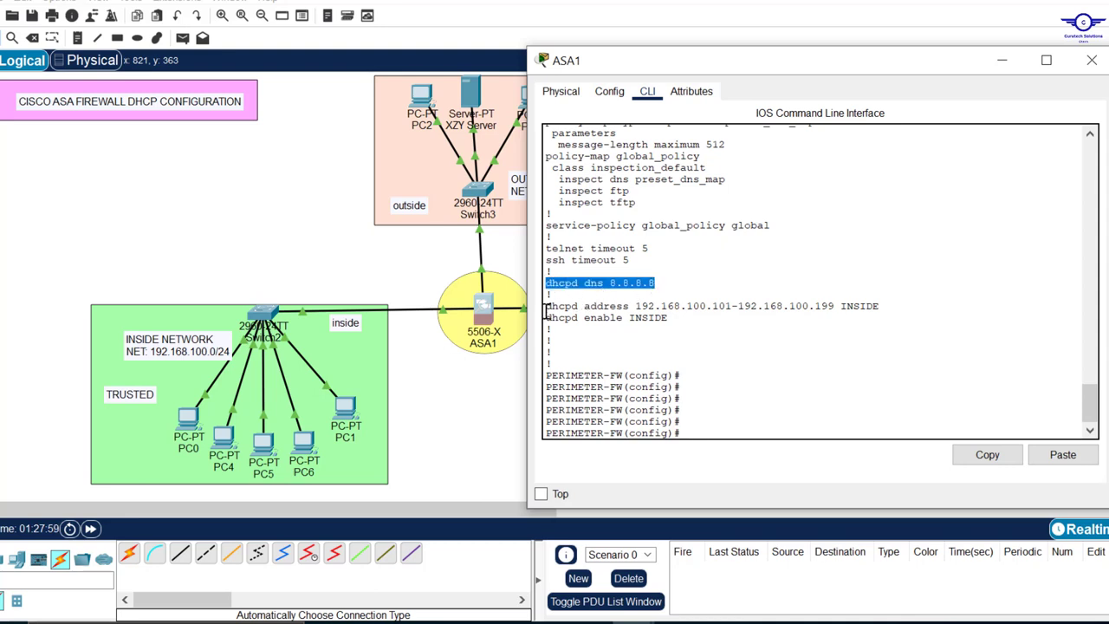
left_click_drag(547, 306, 880, 307)
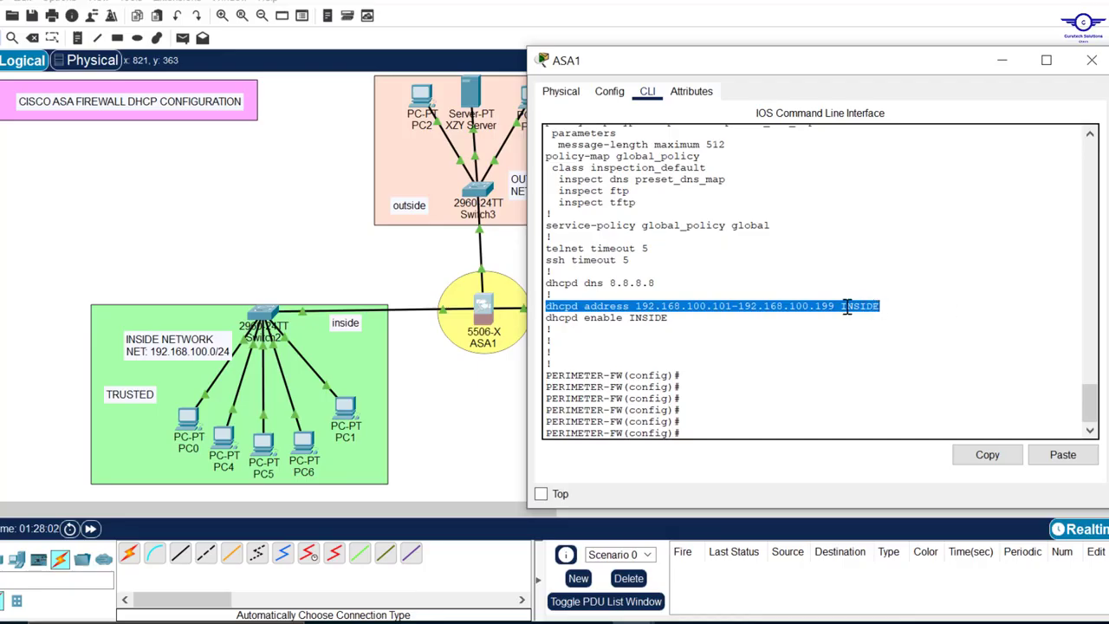
left_click(718, 305)
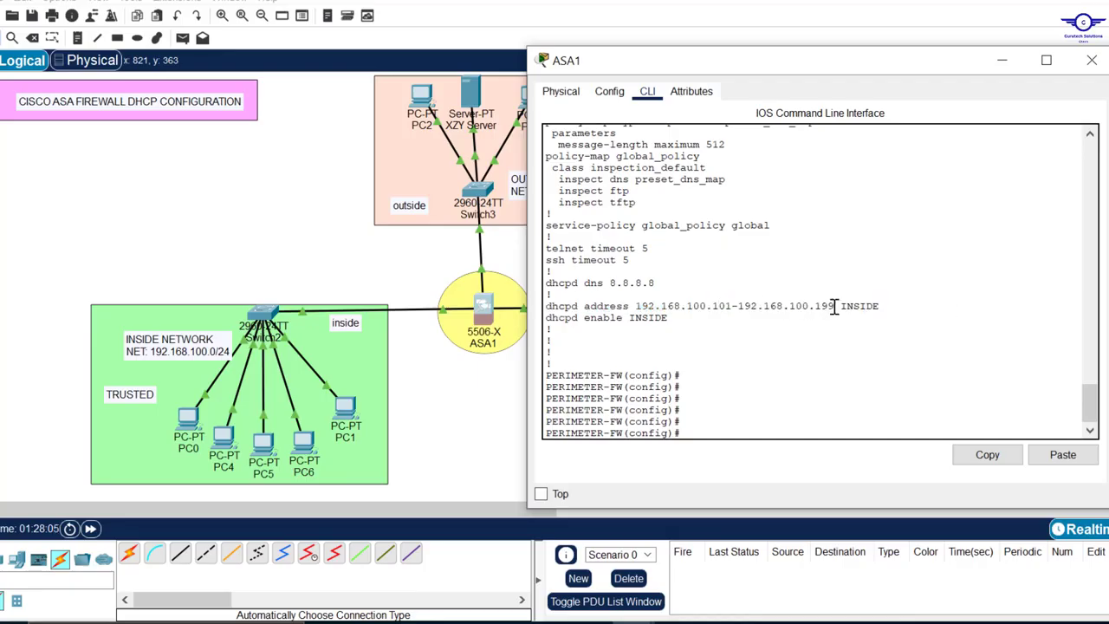
mouse_move(834, 306)
left_mouse_down()
mouse_move(818, 305)
mouse_move(869, 307)
mouse_move(840, 308)
left_mouse_up()
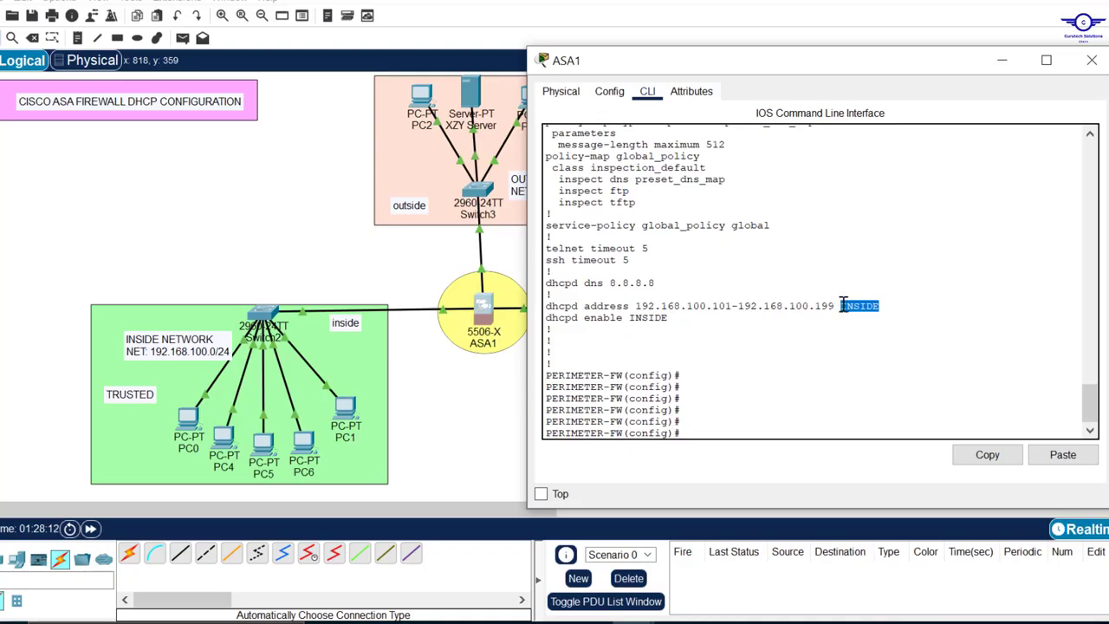
left_click(743, 329)
left_click_drag(669, 318, 546, 307)
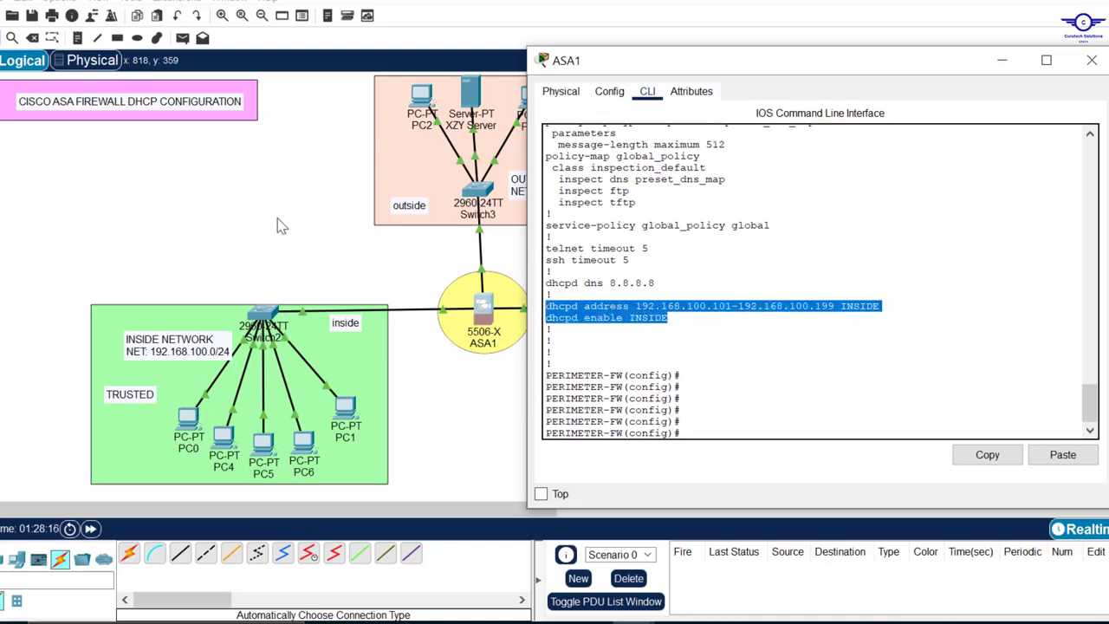
Open PC0 from the inside network, fit its window beside the topology and show its desktop applications.
left_click(247, 202)
left_click(188, 419)
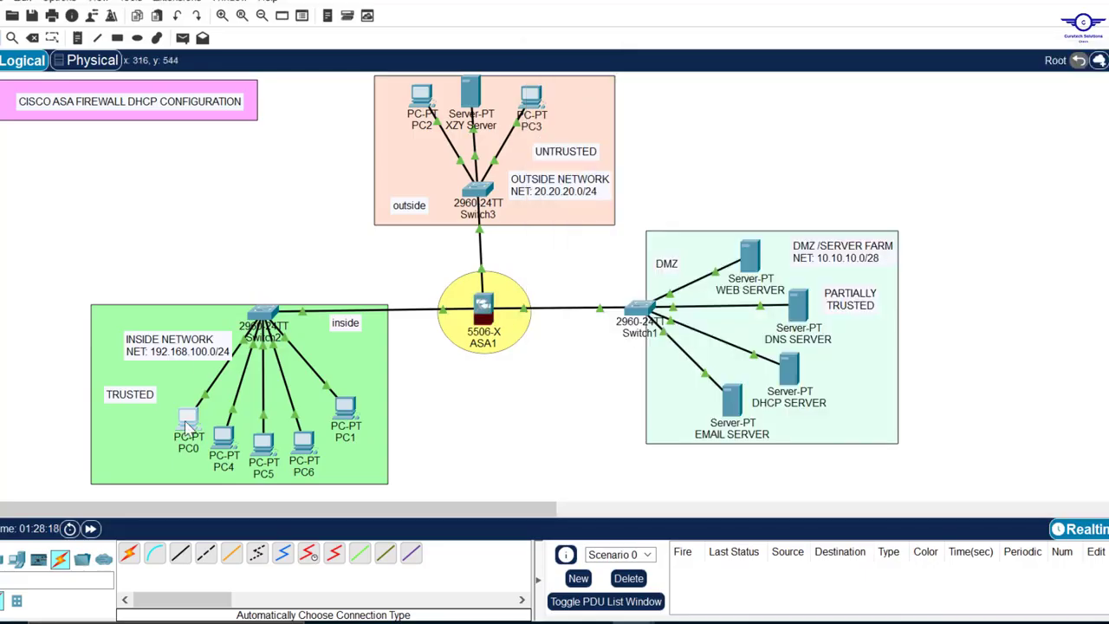
left_click_drag(711, 2, 719, 92)
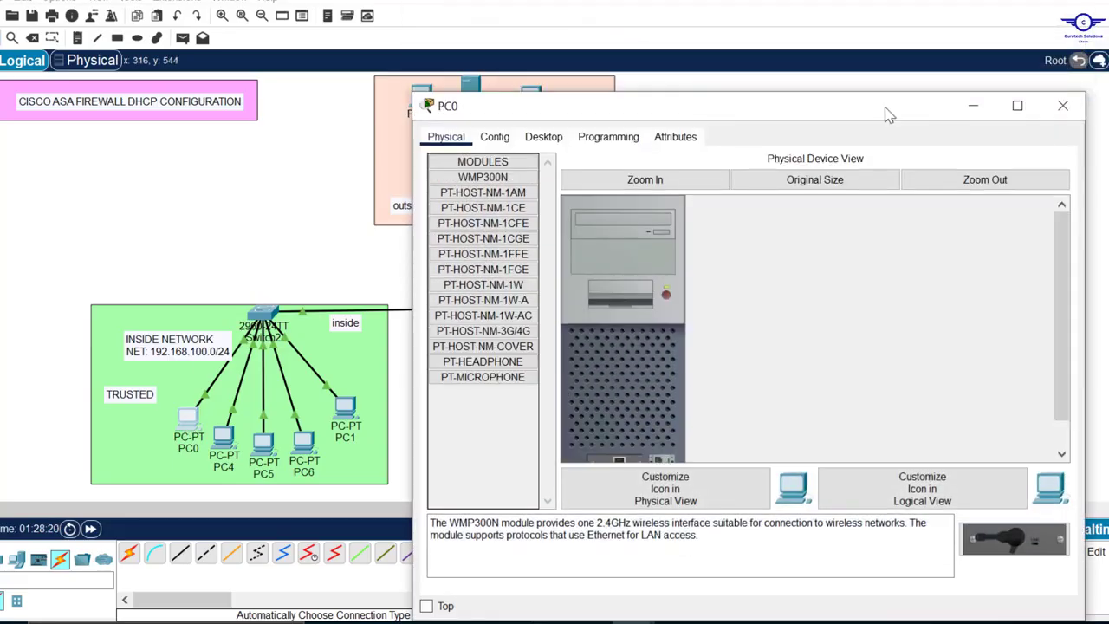
left_click_drag(1092, 157, 892, 158)
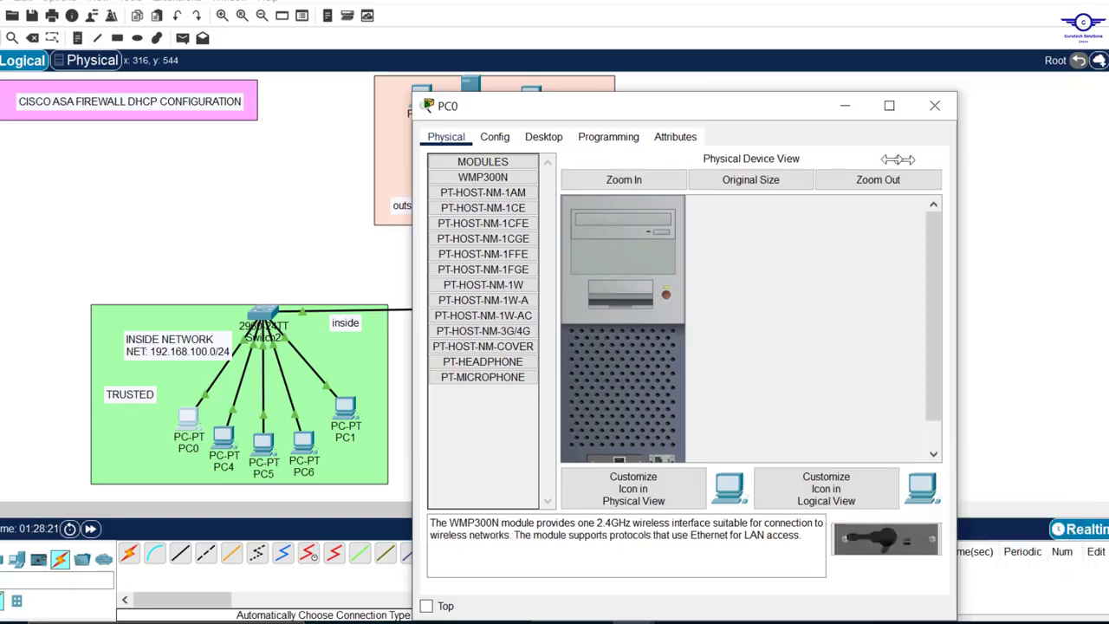
left_click(544, 138)
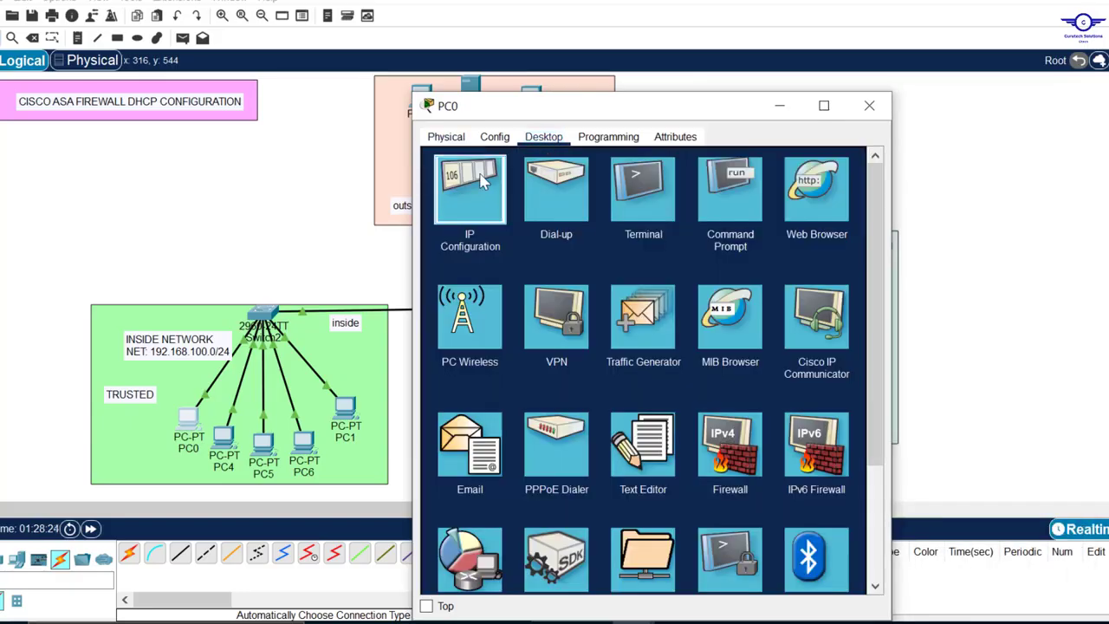
Set PC0's IPv4 configuration to DHCP, check the address details it obtains, and close its window.
left_click(483, 182)
left_click(458, 220)
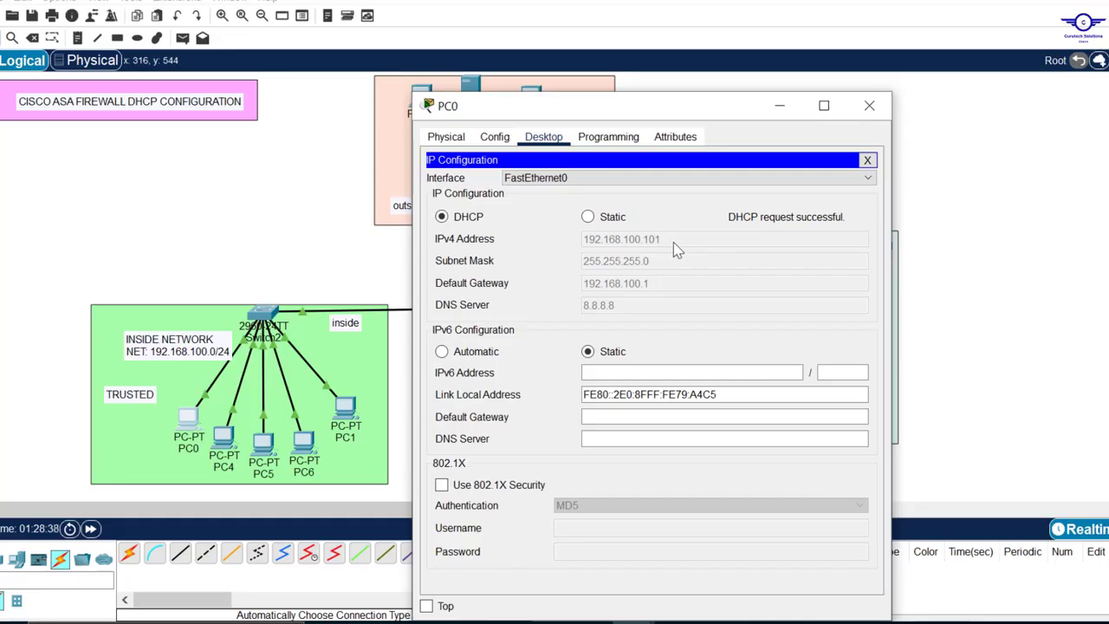
left_click(869, 107)
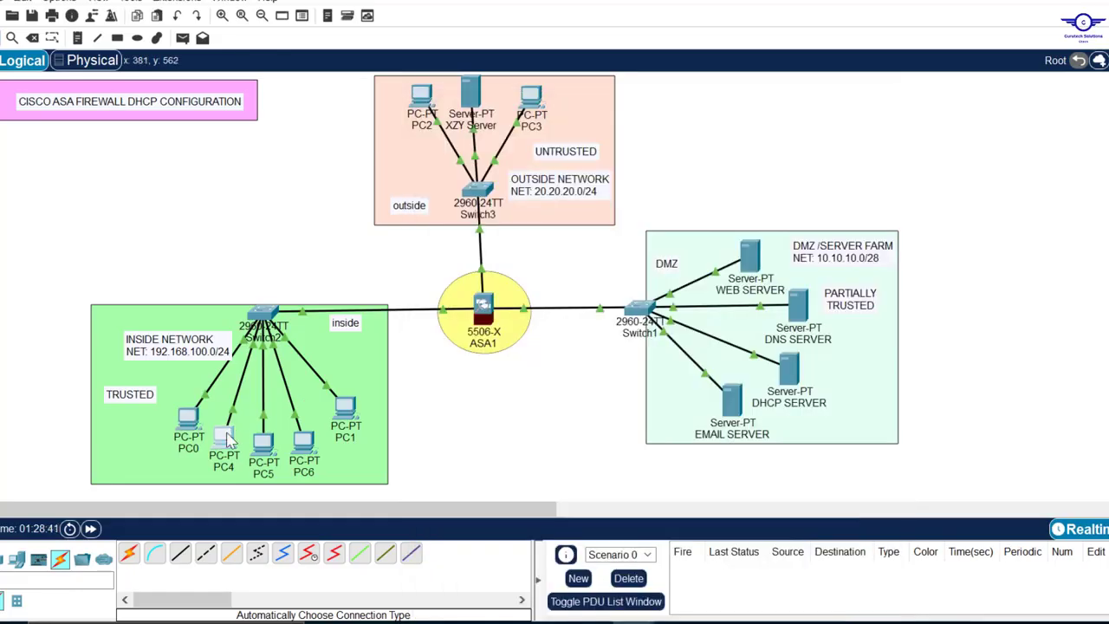
Set PC1's IPv4 gateway and DNS assignment to DHCP in its global settings and close its window.
left_click(345, 409)
left_click(495, 13)
left_click(585, 137)
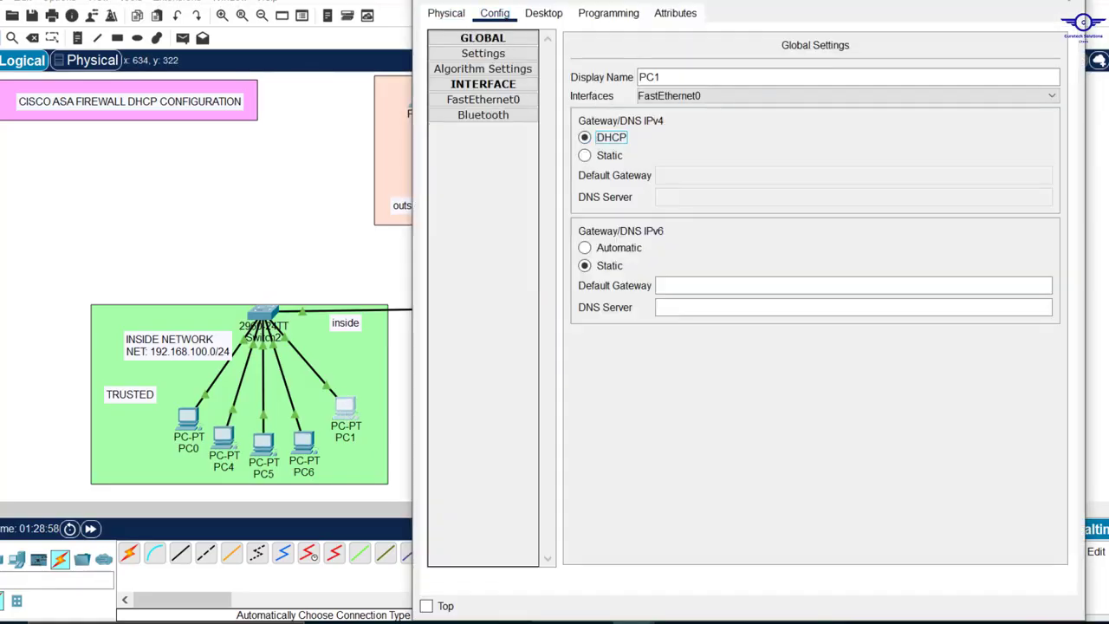
left_click(1066, 2)
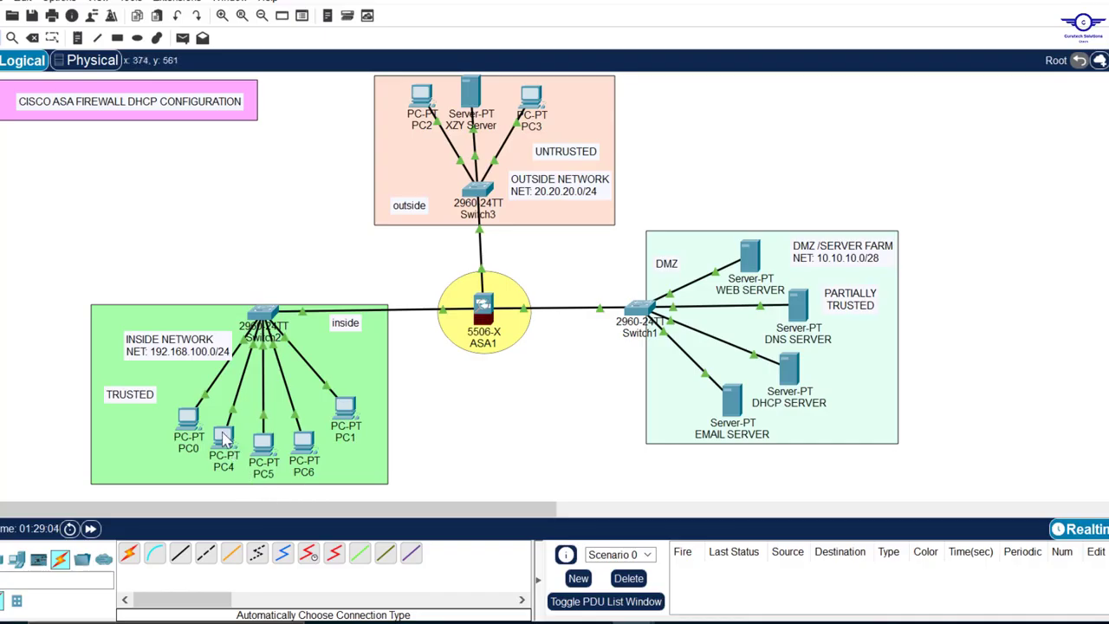
Check the IP address, gateway and DNS server in the device summaries of PC4, PC5 and PC6.
mouse_move(224, 439)
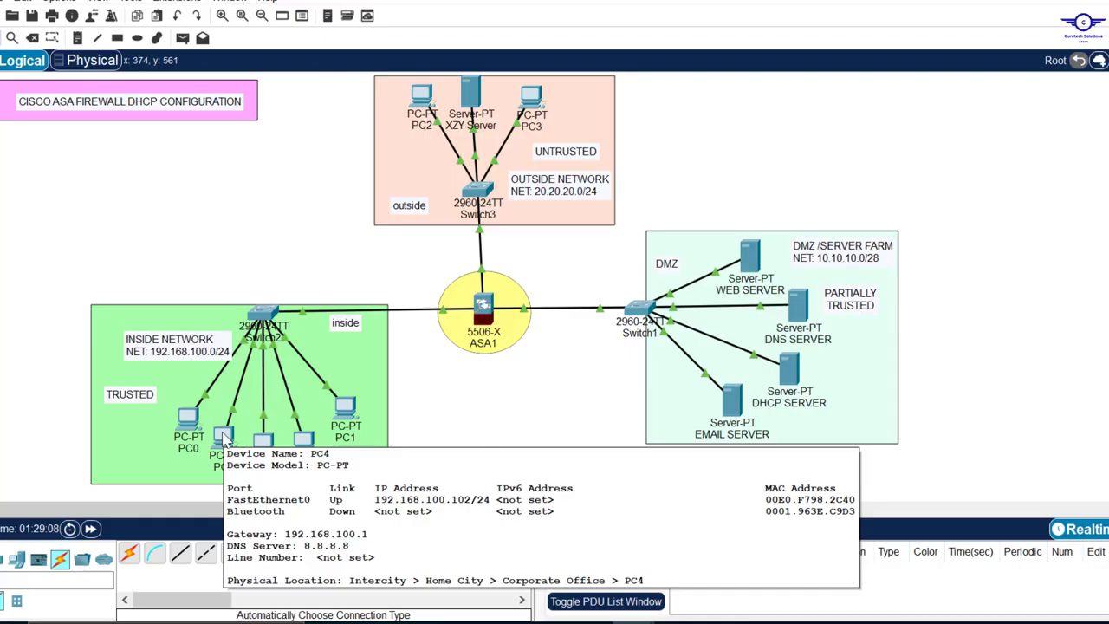
mouse_move(263, 446)
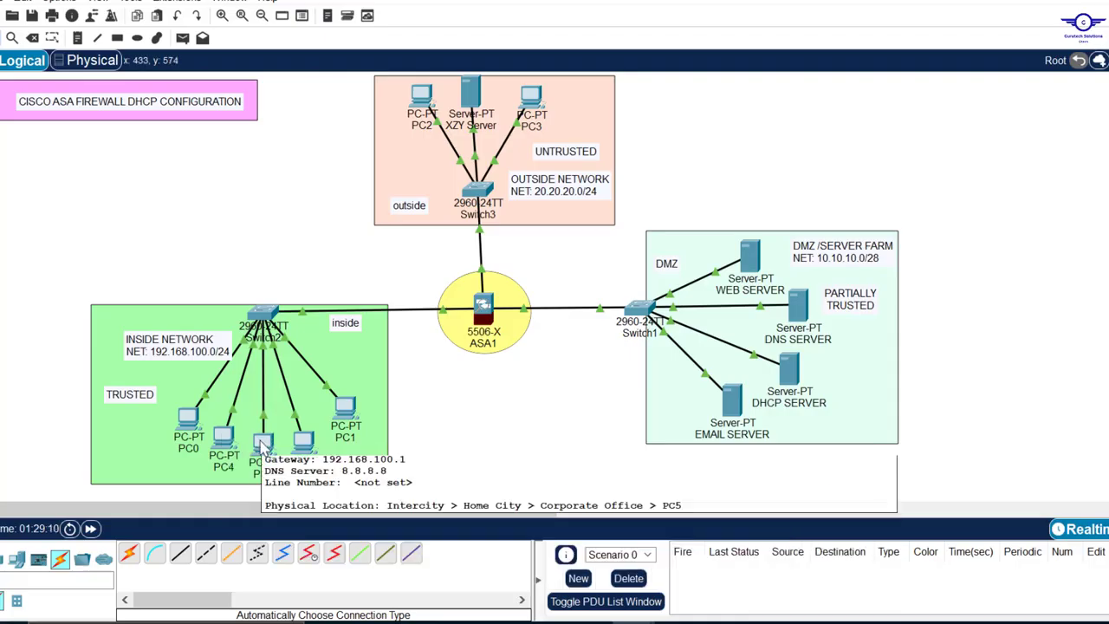
mouse_move(304, 440)
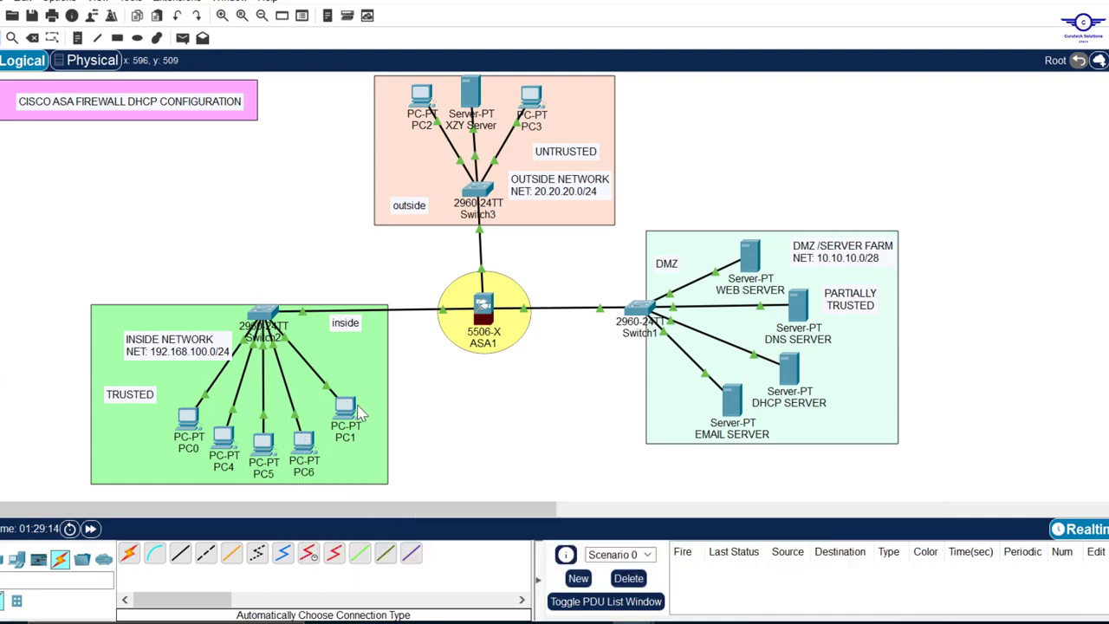
Compare PC1's gateway and DNS server settings with the port addresses in the ASA1 firewall's device summary.
mouse_move(345, 407)
left_click(345, 412)
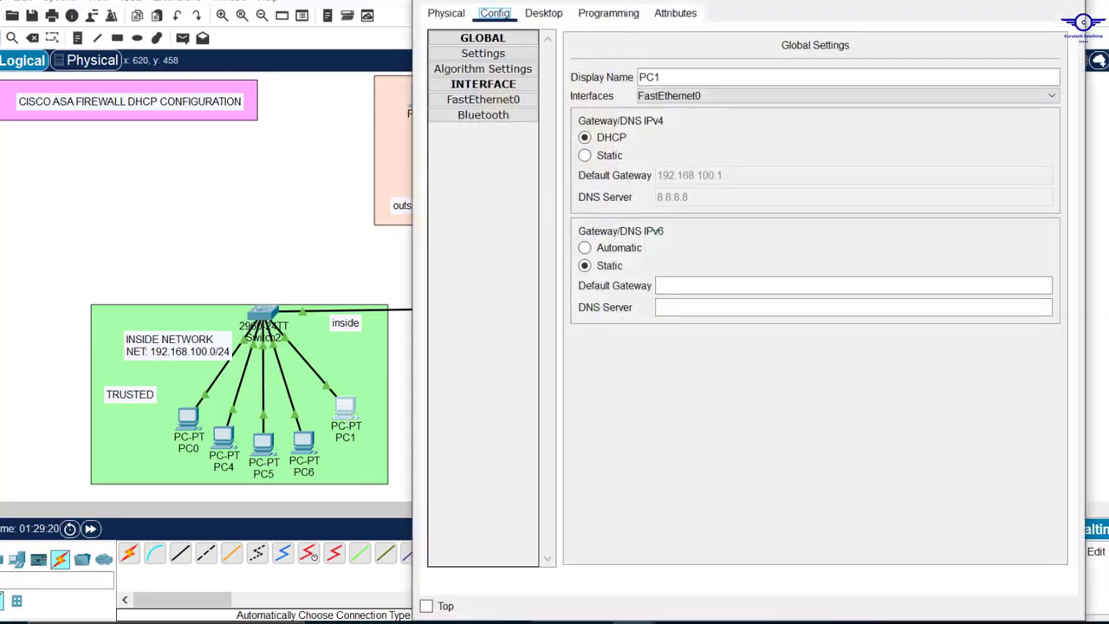
left_click(1064, 2)
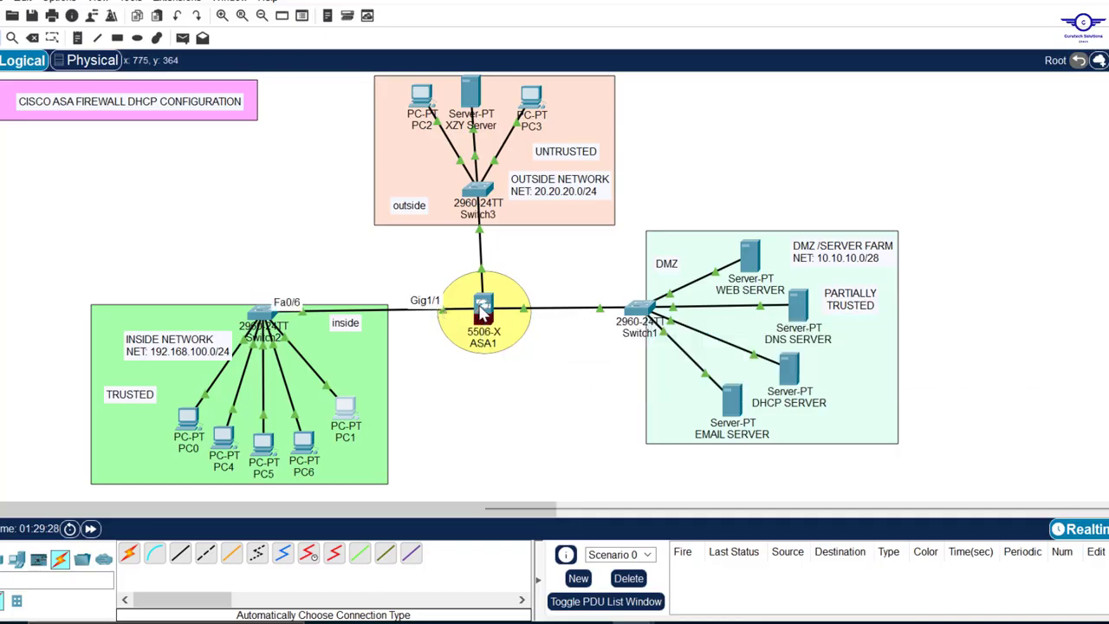
mouse_move(482, 314)
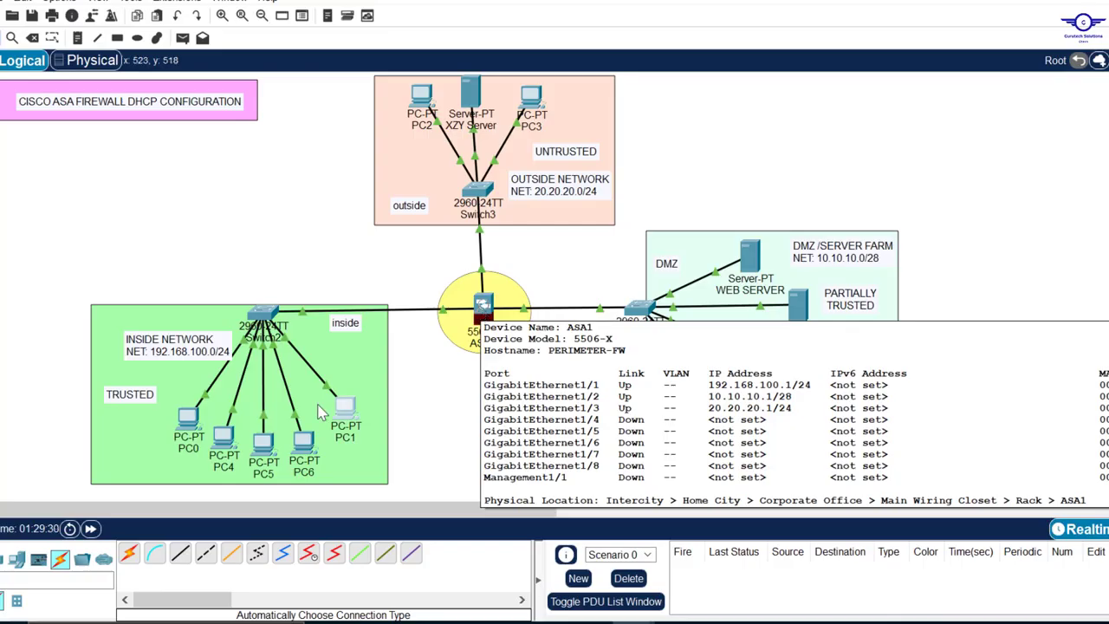
Examine the full IP configuration that PC1 received through DHCP, then close that configuration view.
left_click(345, 409)
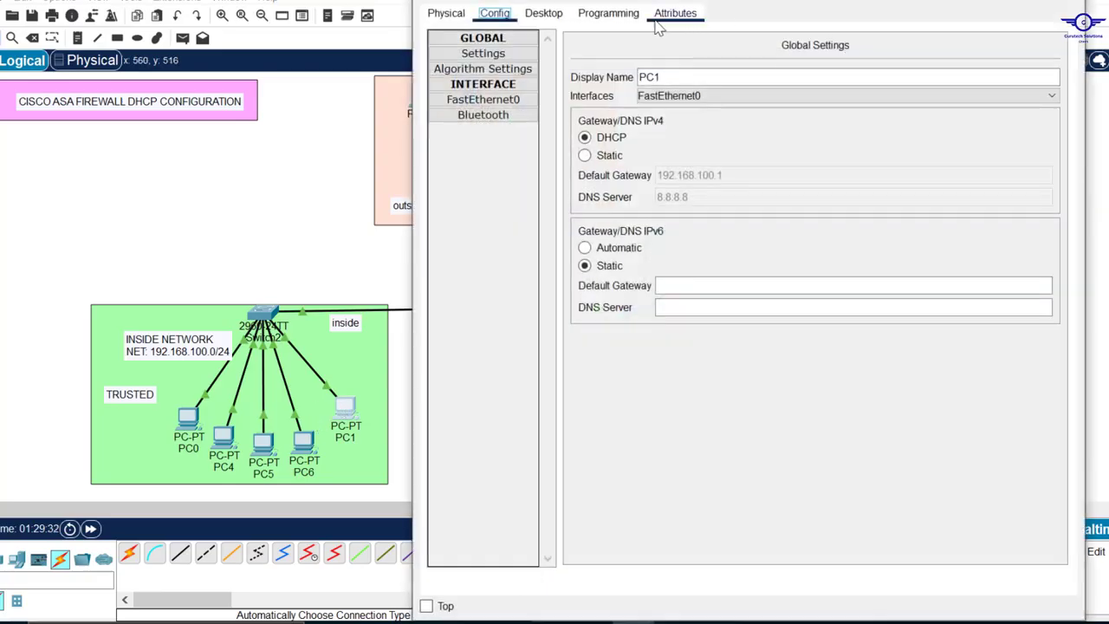
left_click(543, 14)
left_click(489, 95)
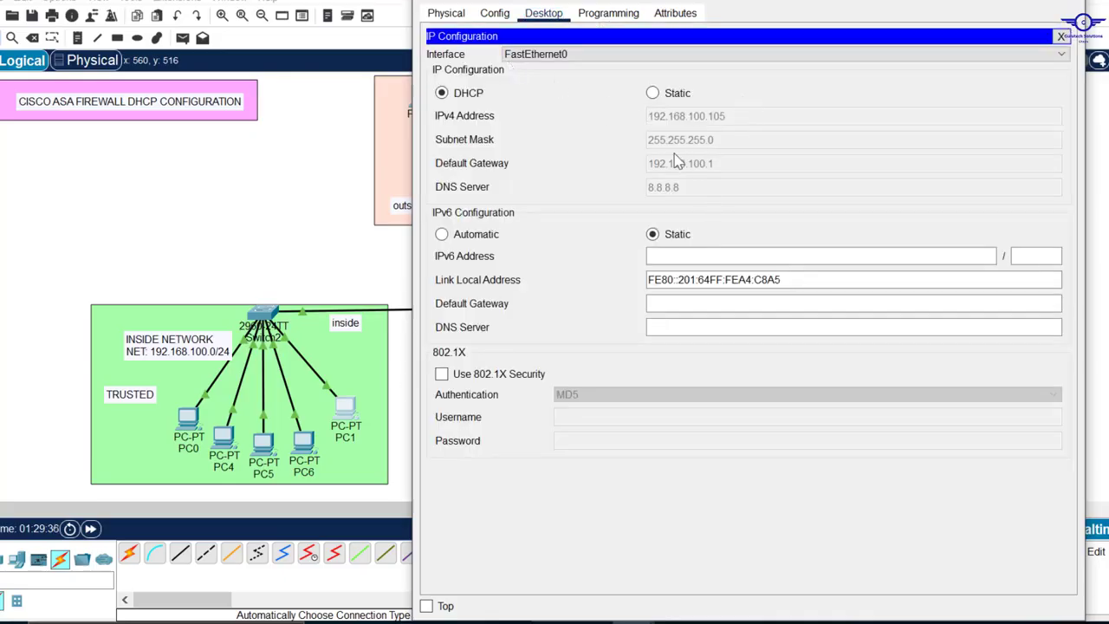
left_click(1061, 37)
Open PC1's command prompt, move its window clear of the outside network and enter a ping command.
left_click(874, 73)
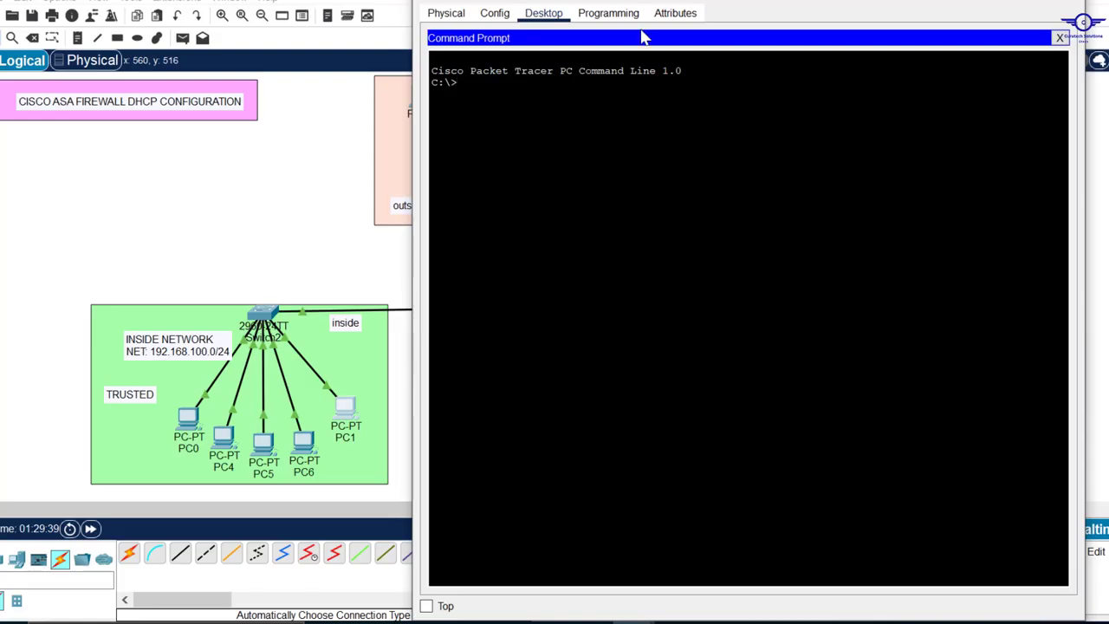
left_click_drag(657, 2, 653, 187)
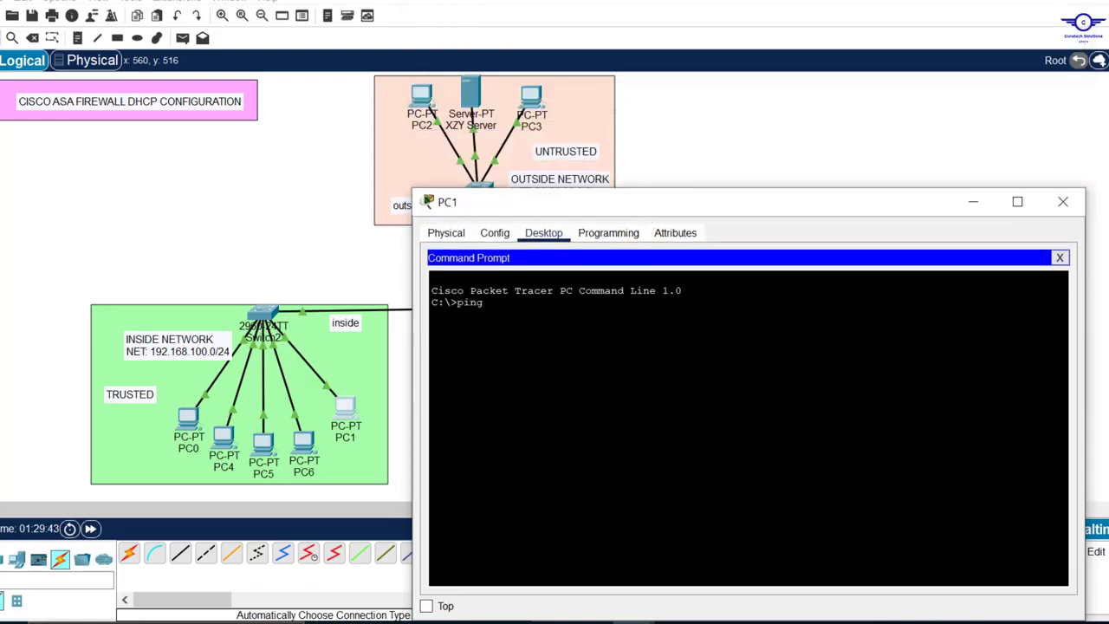
key("BackSpace")
key("Return")
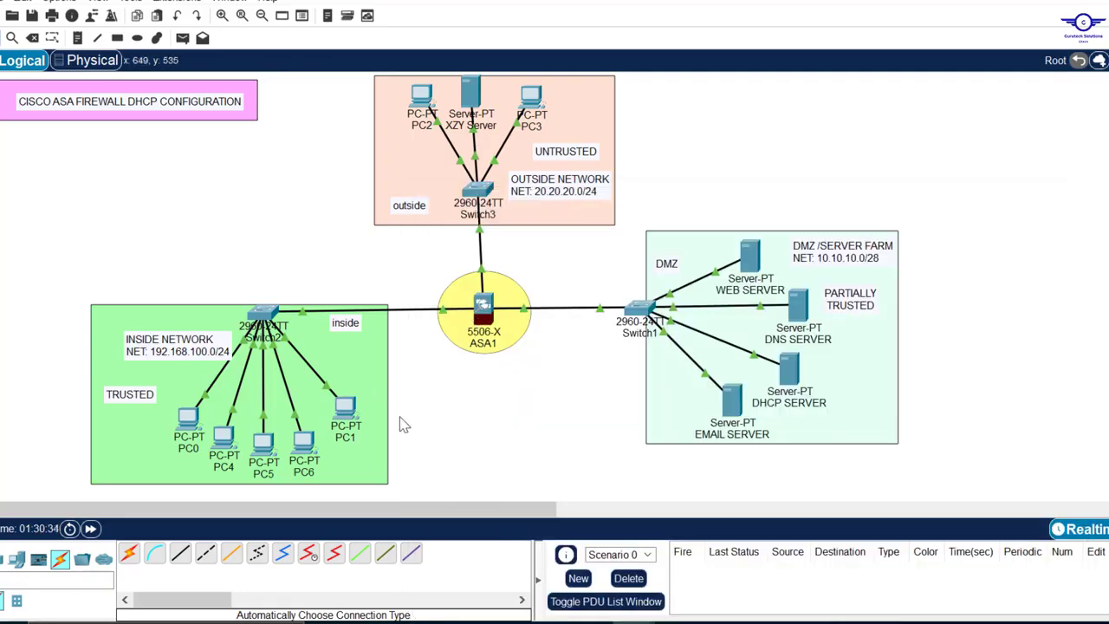
Review the dhcpd address, dhcpd dns and dhcpd enable INSIDE commands in the ASA1 firewall's command-line history, highlighting each one.
left_click(482, 305)
scroll(745, 253, "up", 20)
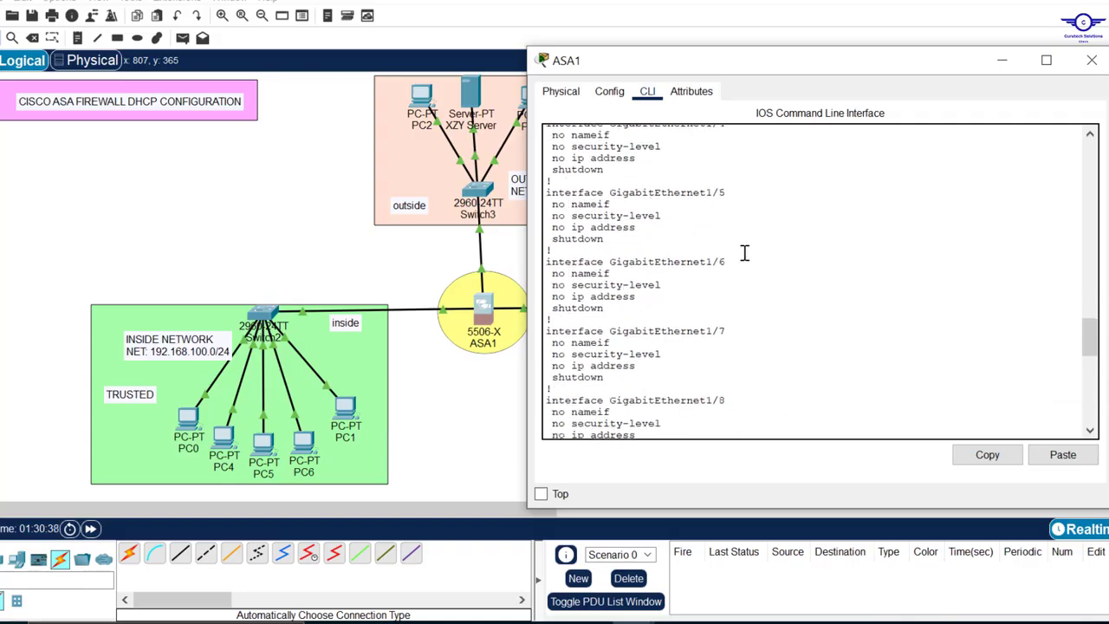
scroll(745, 253, "up", 6)
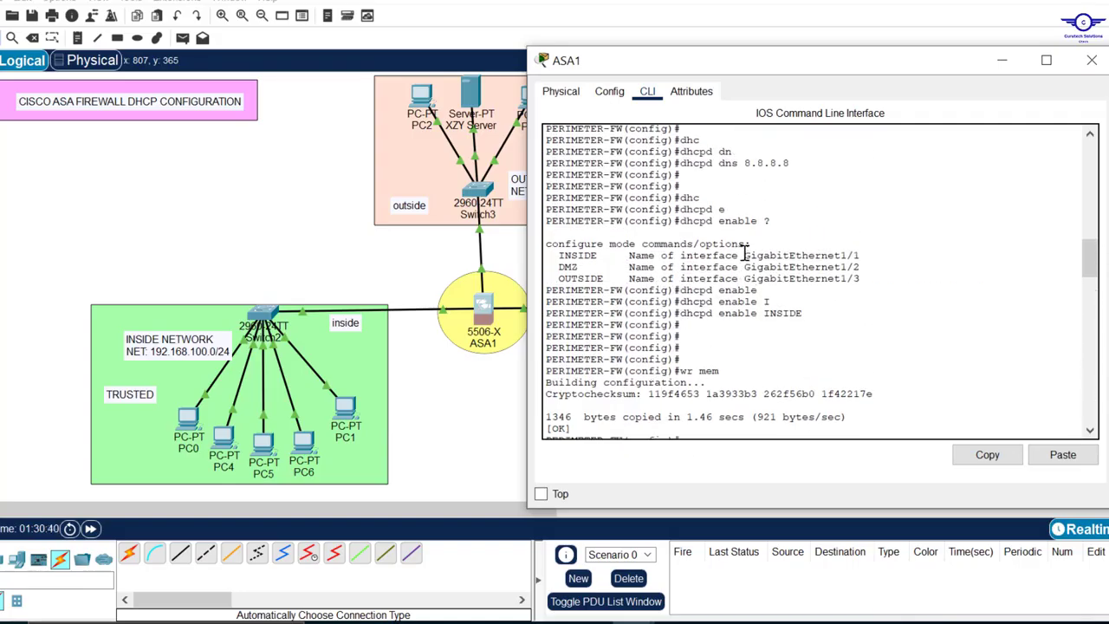
scroll(745, 253, "up", 5)
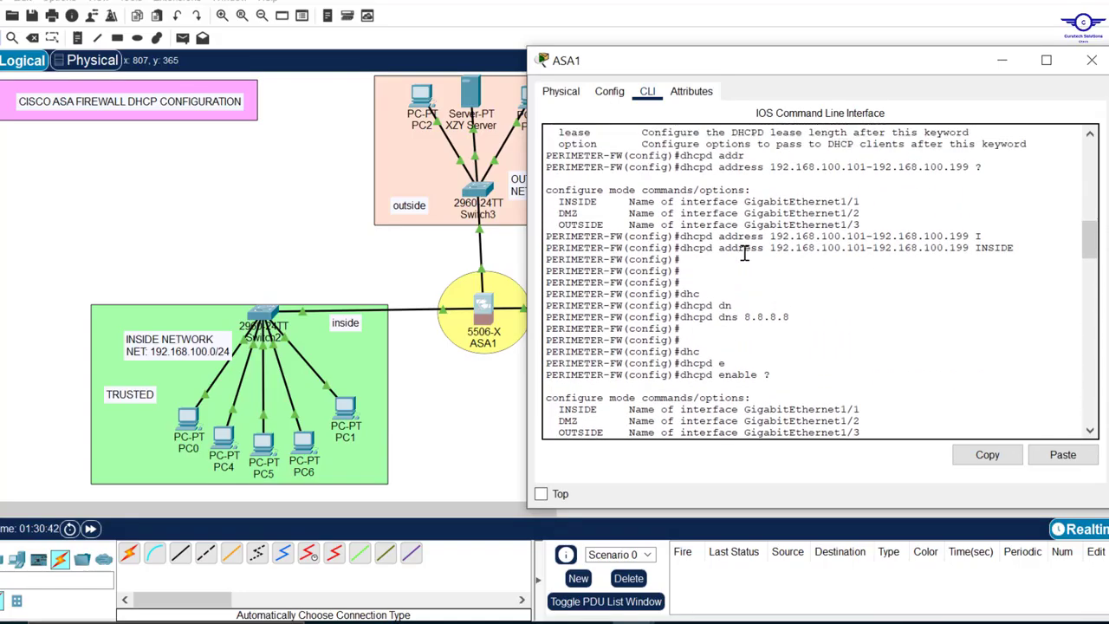
left_click_drag(1024, 248, 684, 249)
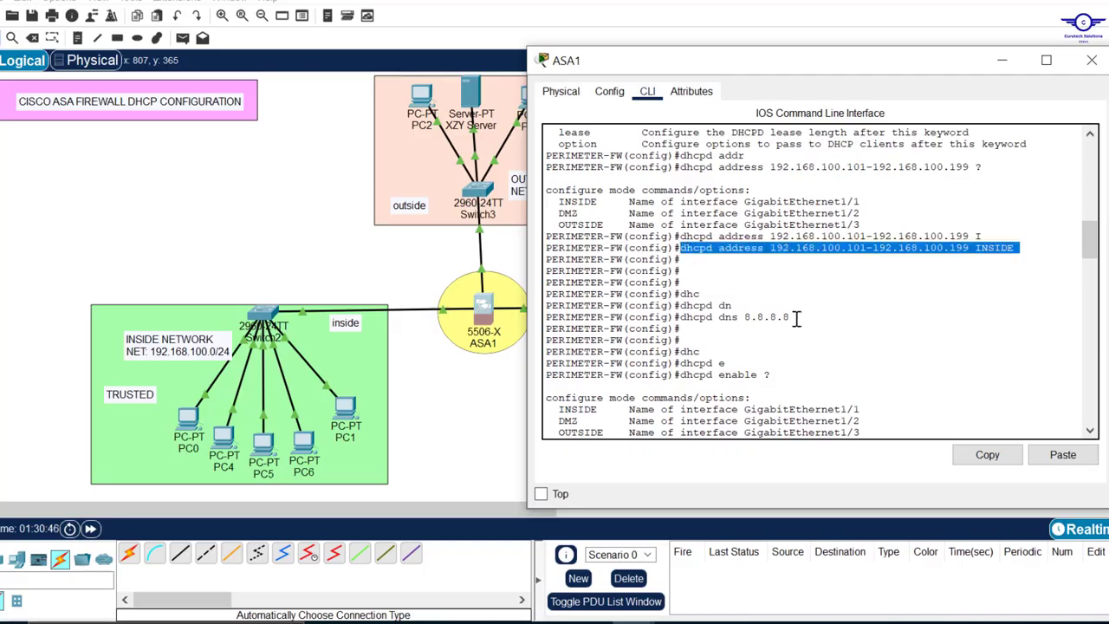
left_click_drag(789, 317, 696, 321)
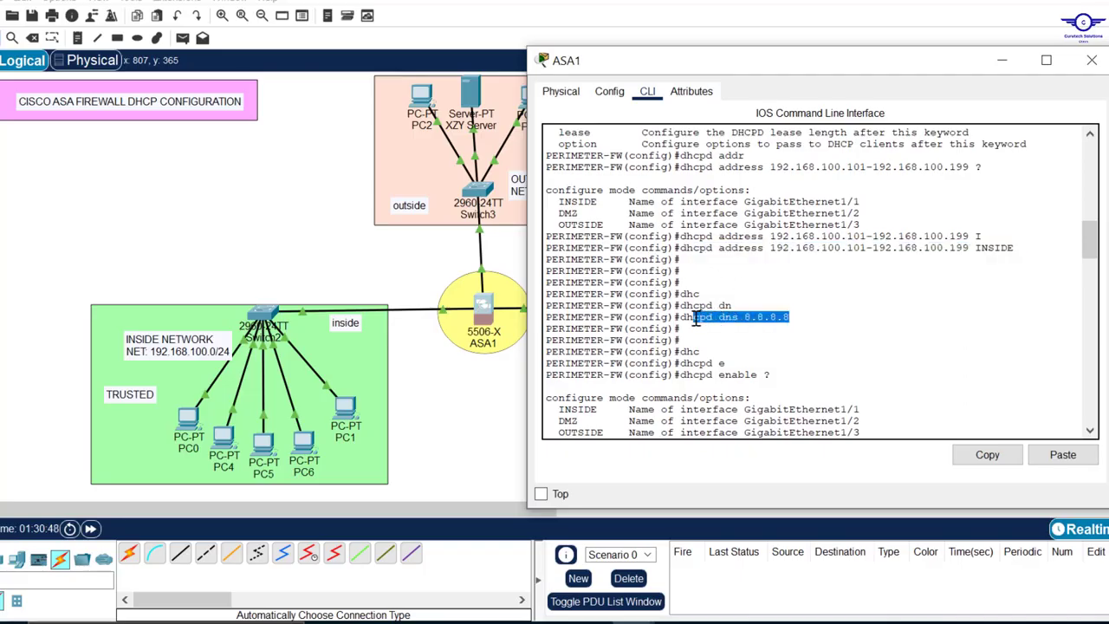
scroll(846, 391, "down", 4)
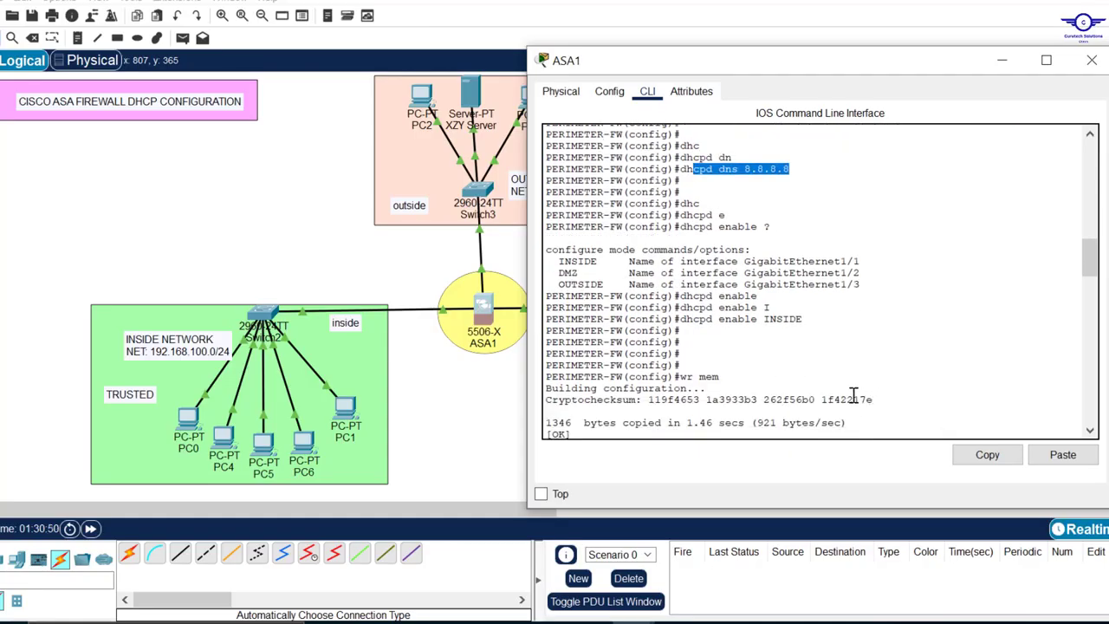
left_click_drag(807, 320, 683, 321)
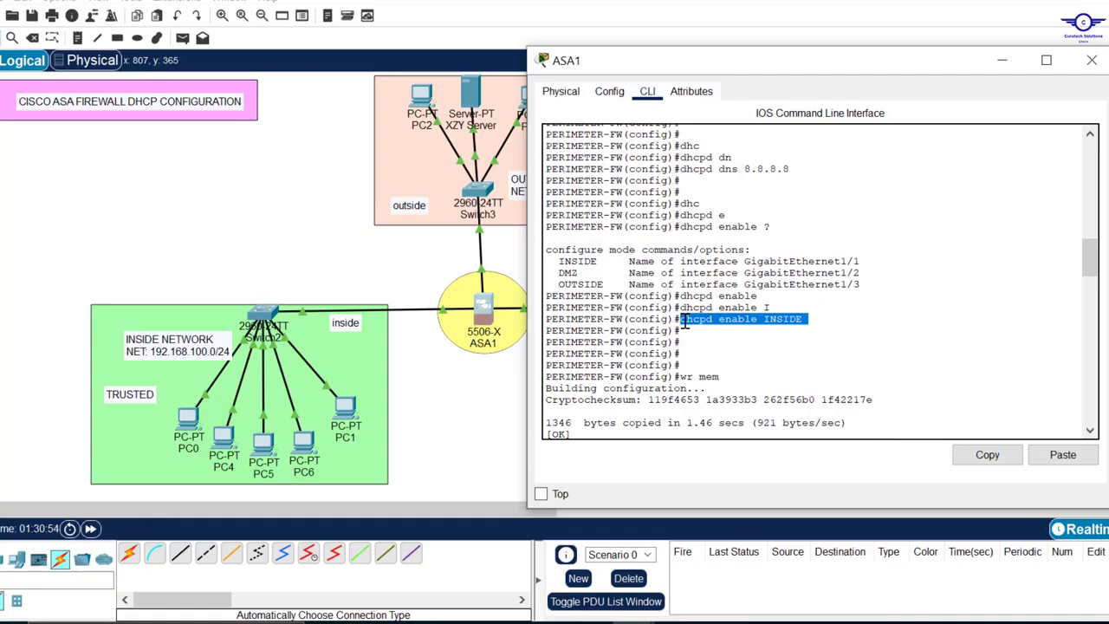
Switch to the Google Sheets topic list, fill the "Frewall DHCP setup" cell with yellow, and return to the Packet Tracer topology.
left_click(406, 267)
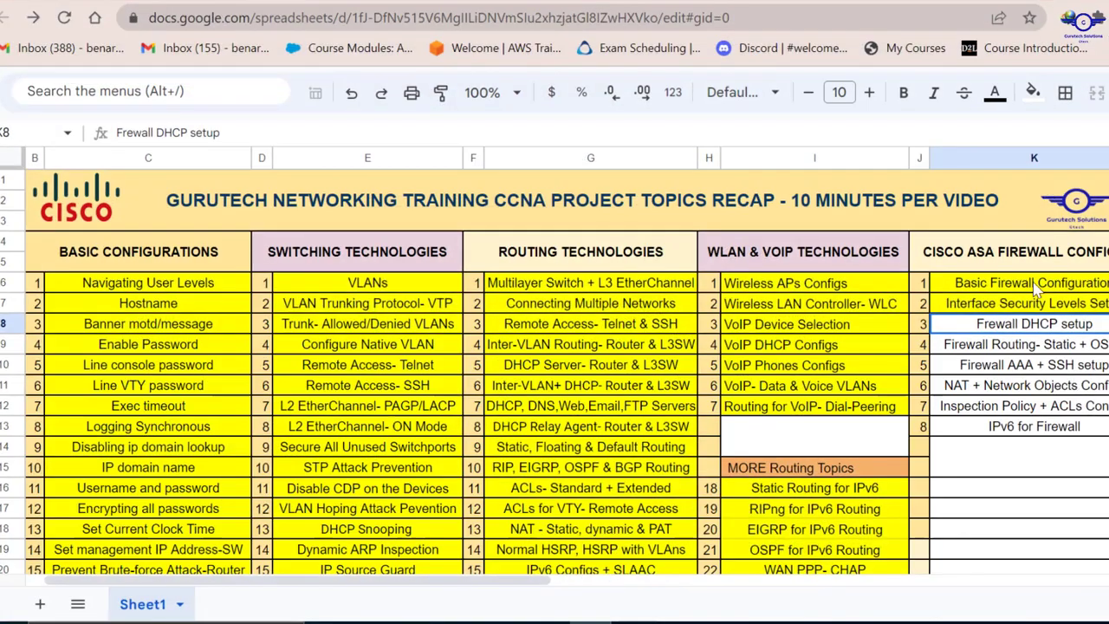
left_click(1033, 92)
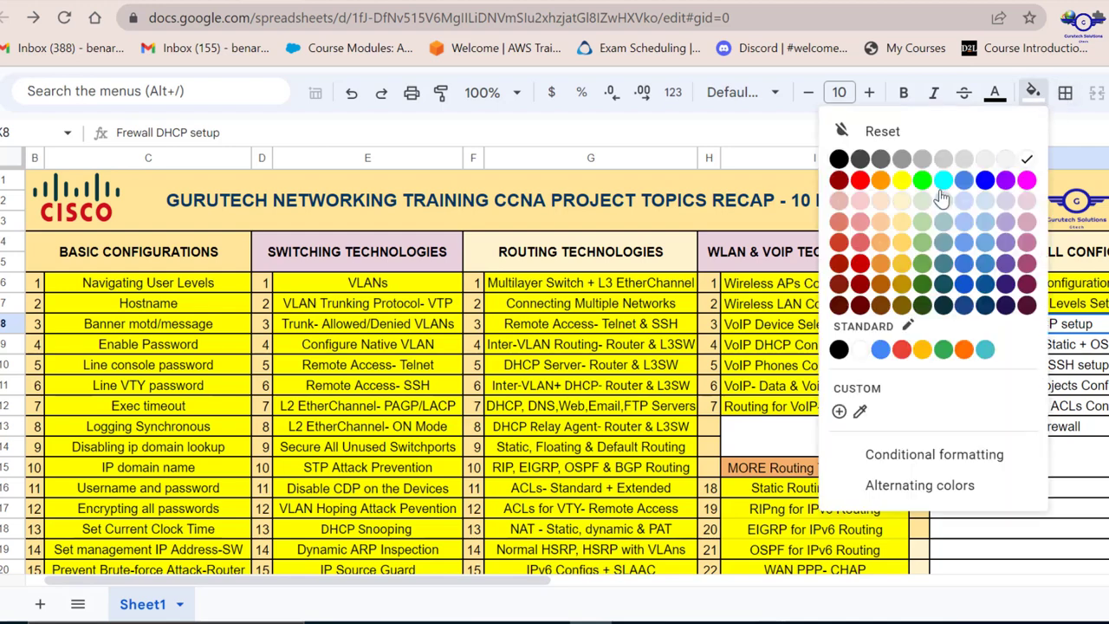
left_click(902, 180)
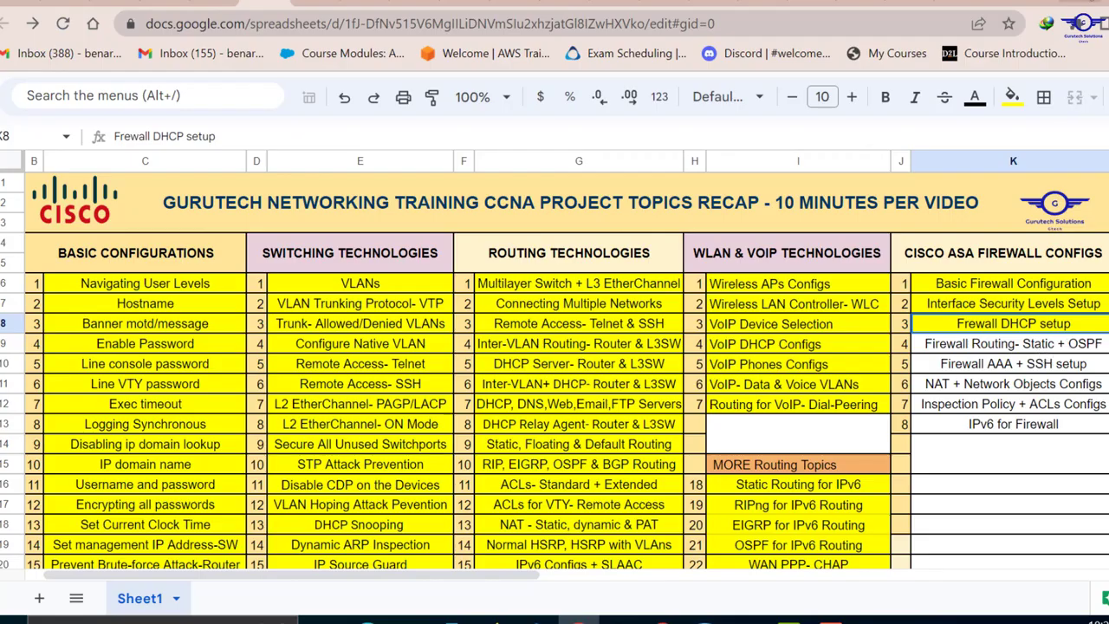
left_click(1083, 2)
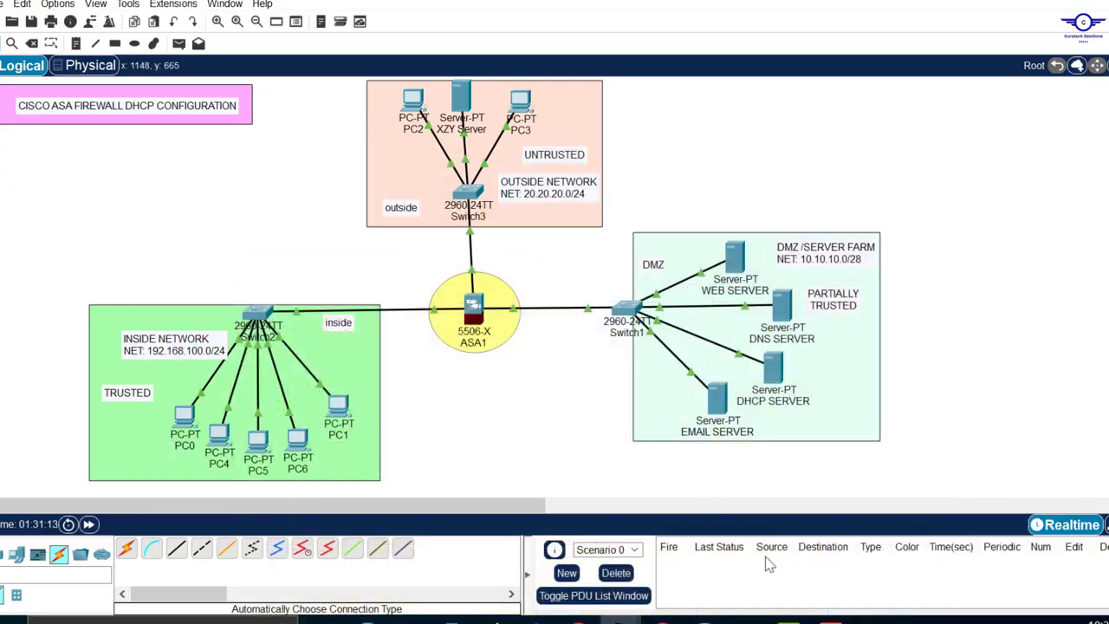